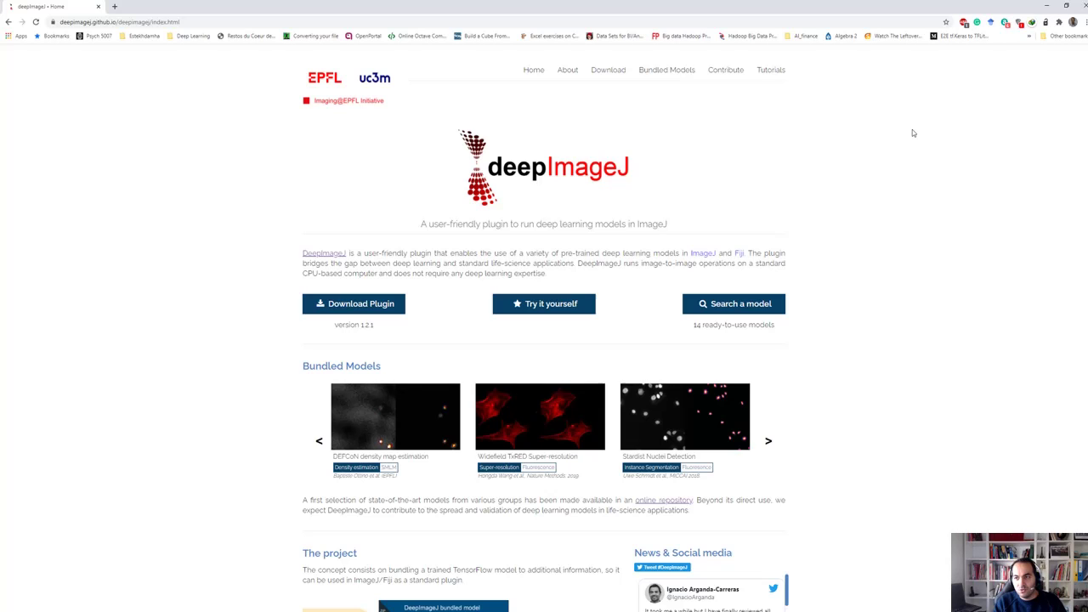
Minimize the browser and launch Fiji from ImageJ-win64.exe in the Fiji.app folder.
click(1046, 7)
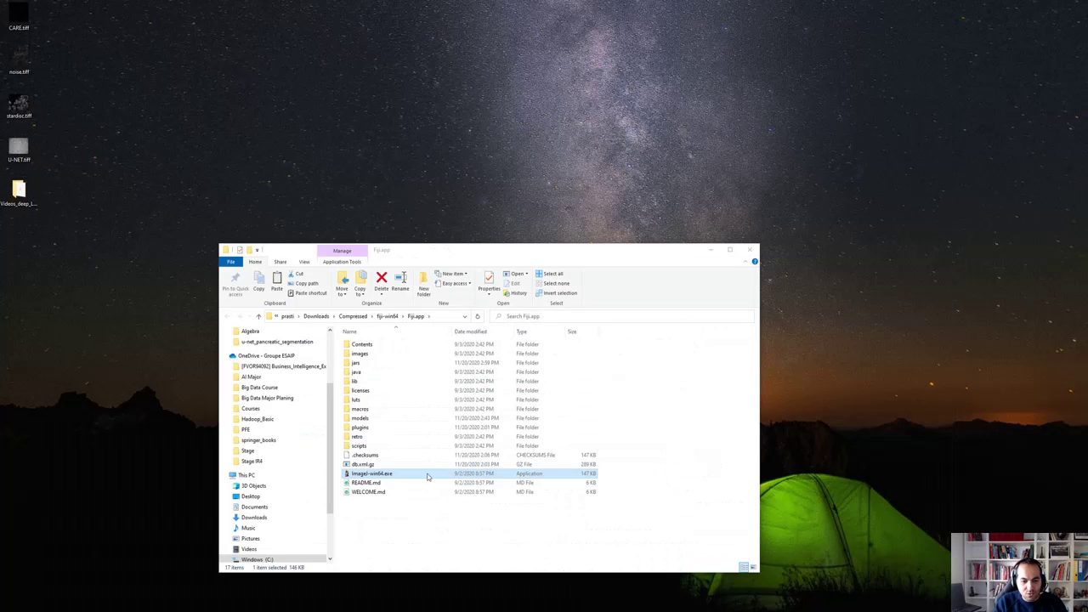
key(Return)
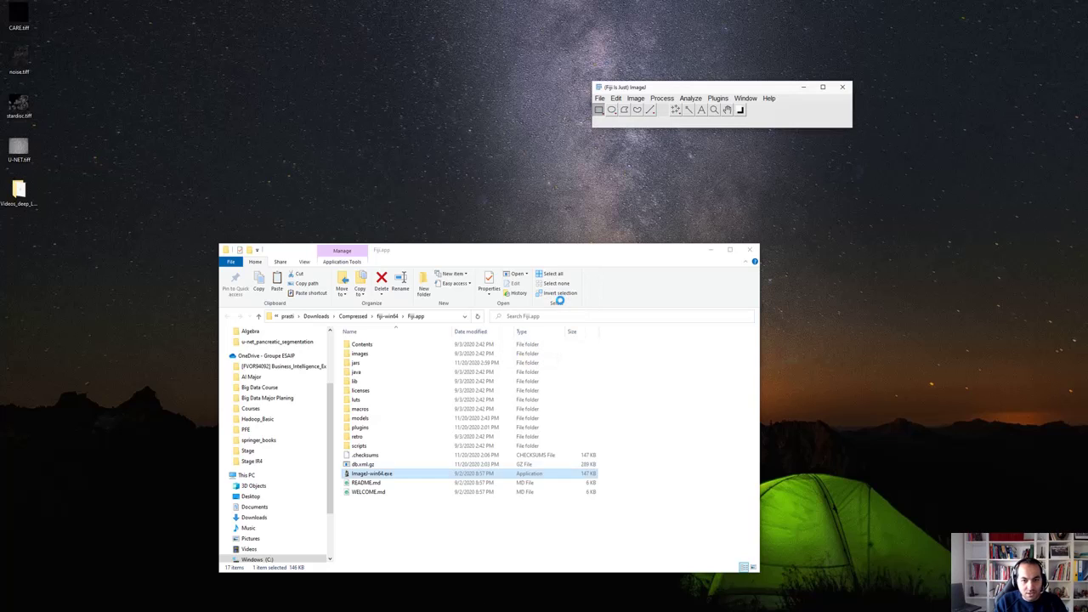
click(718, 99)
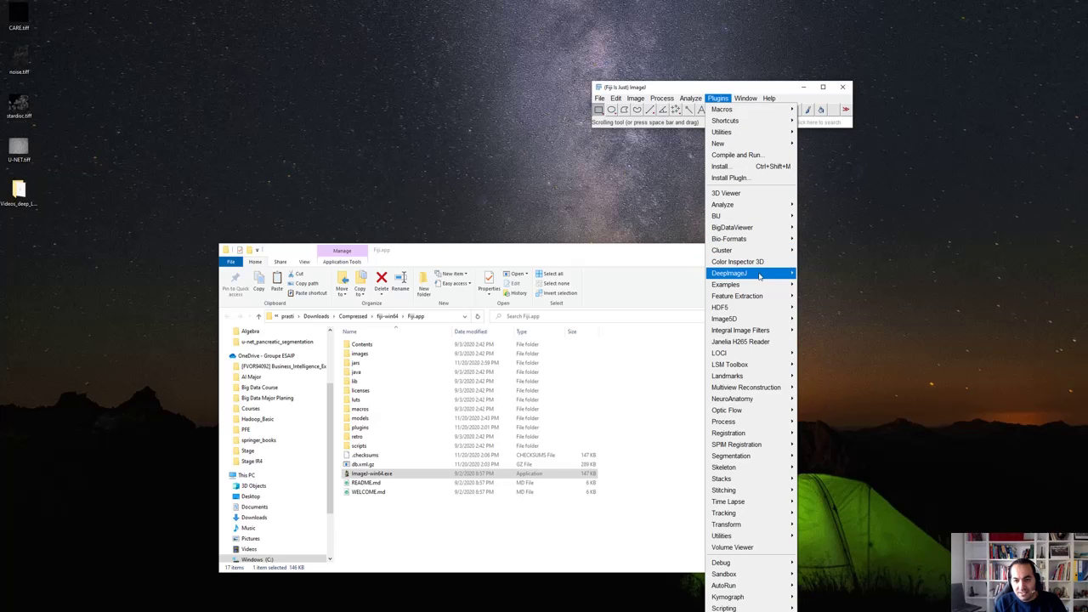
mouse_move(727, 274)
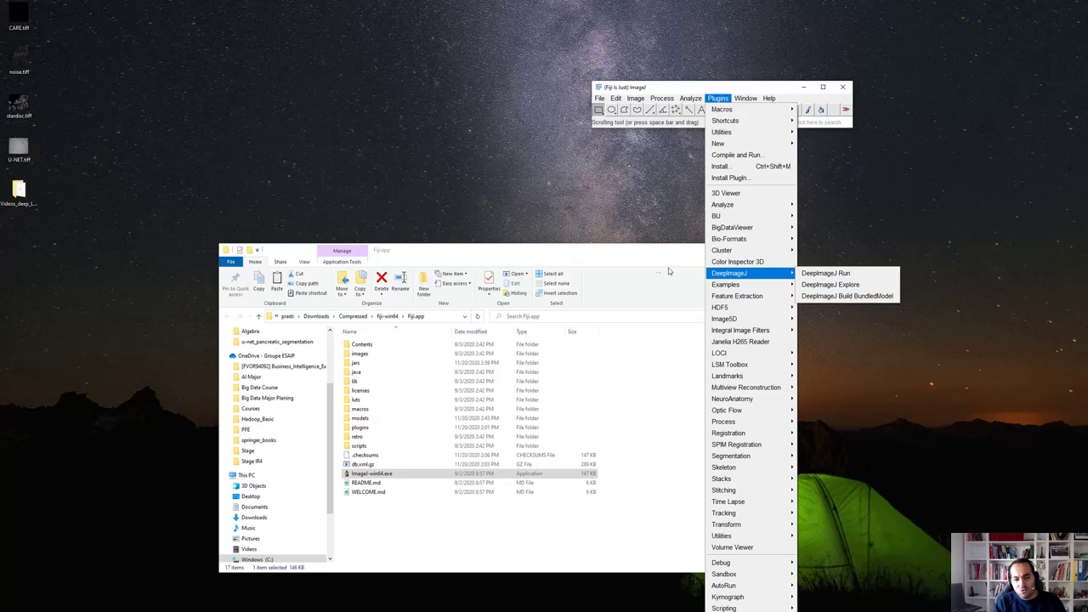
click(671, 88)
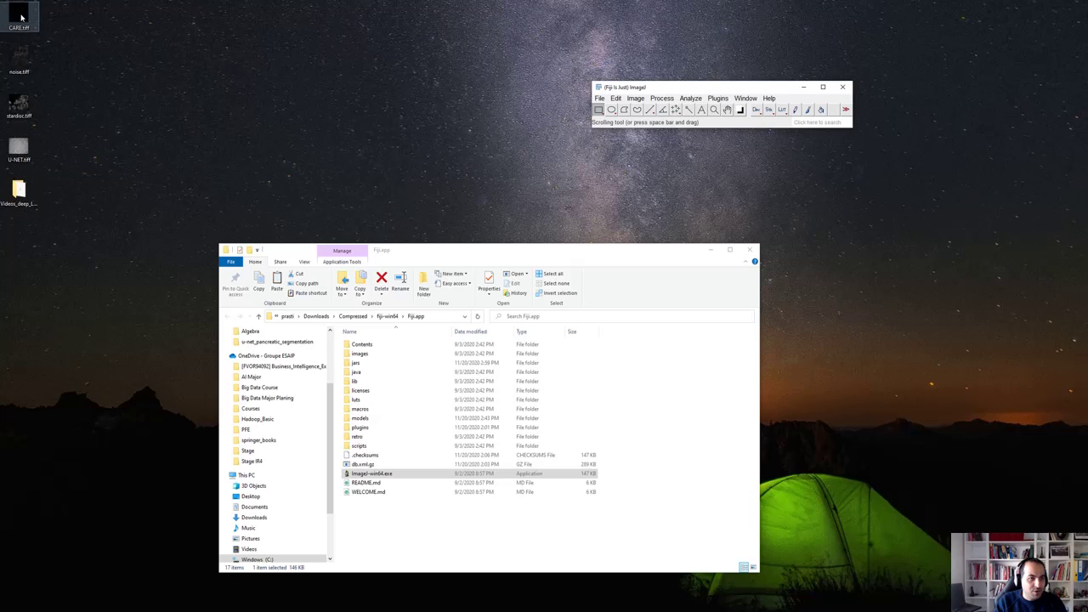
Open the desktop image CARE.tiff in Fiji and start DeepImageJ Run, keeping its dialog clear of the image.
drag(18, 17, 646, 111)
drag(534, 107, 451, 109)
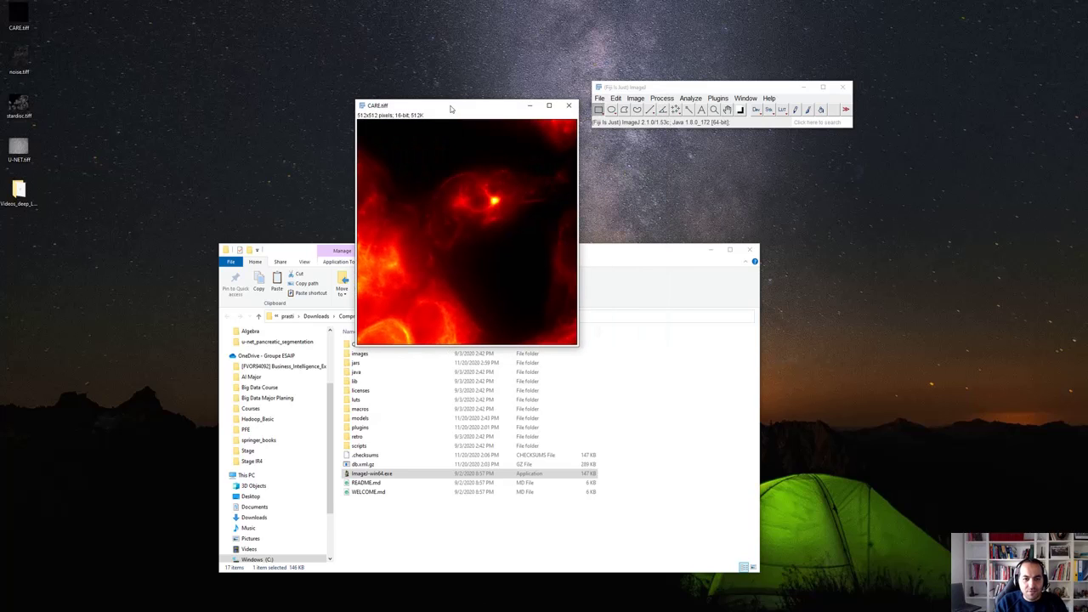
click(718, 98)
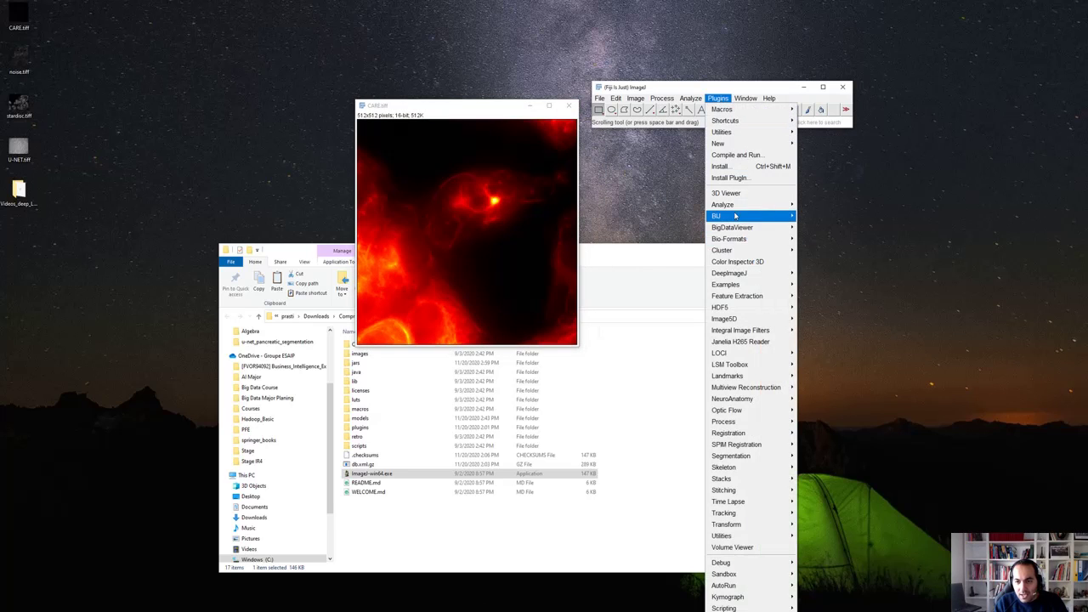
mouse_move(766, 278)
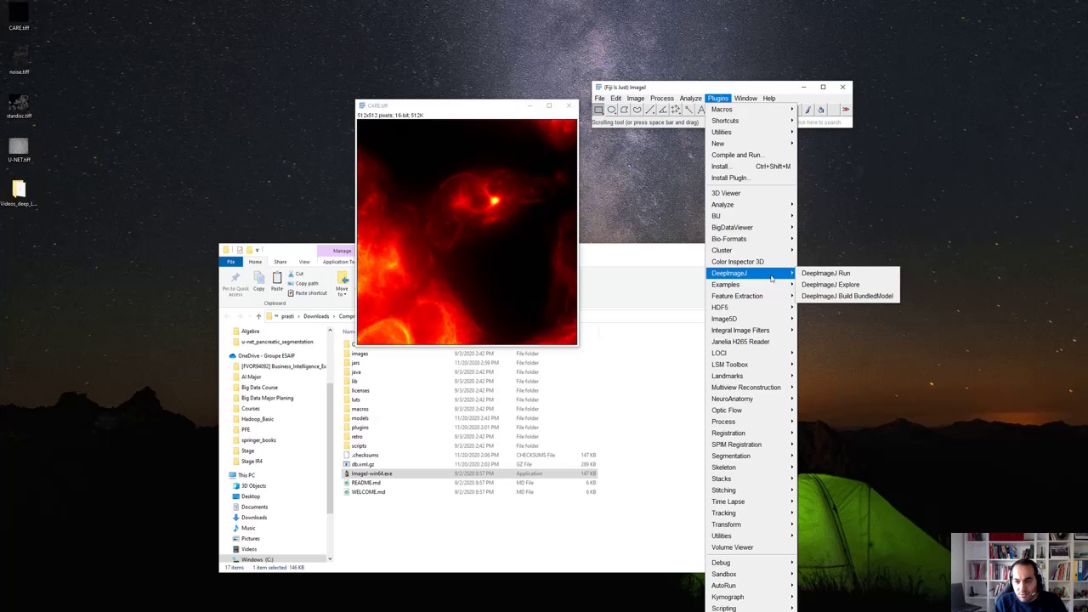
click(853, 277)
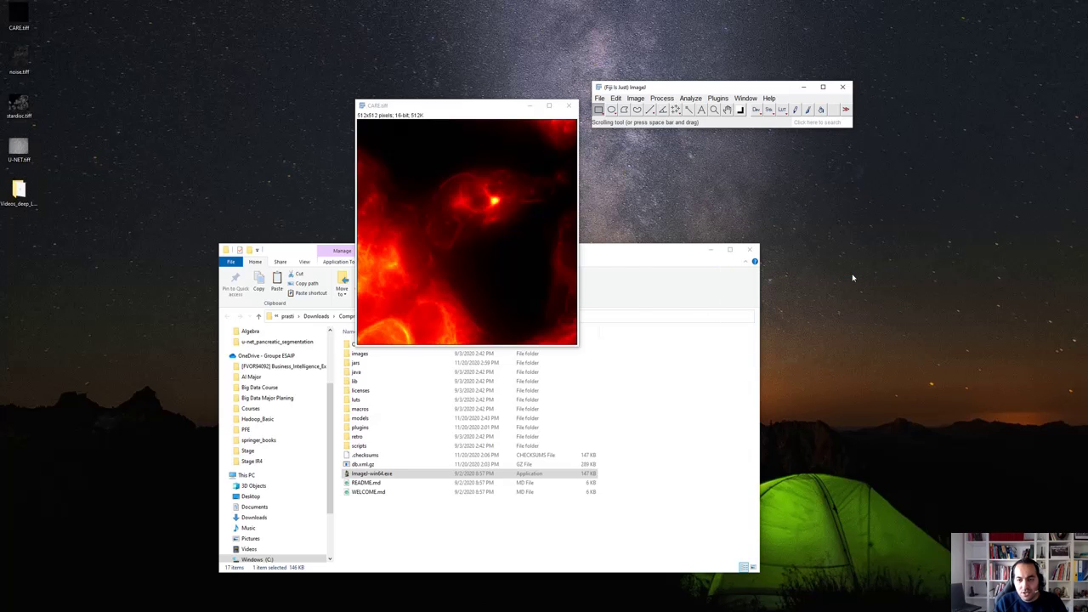
drag(539, 108, 688, 66)
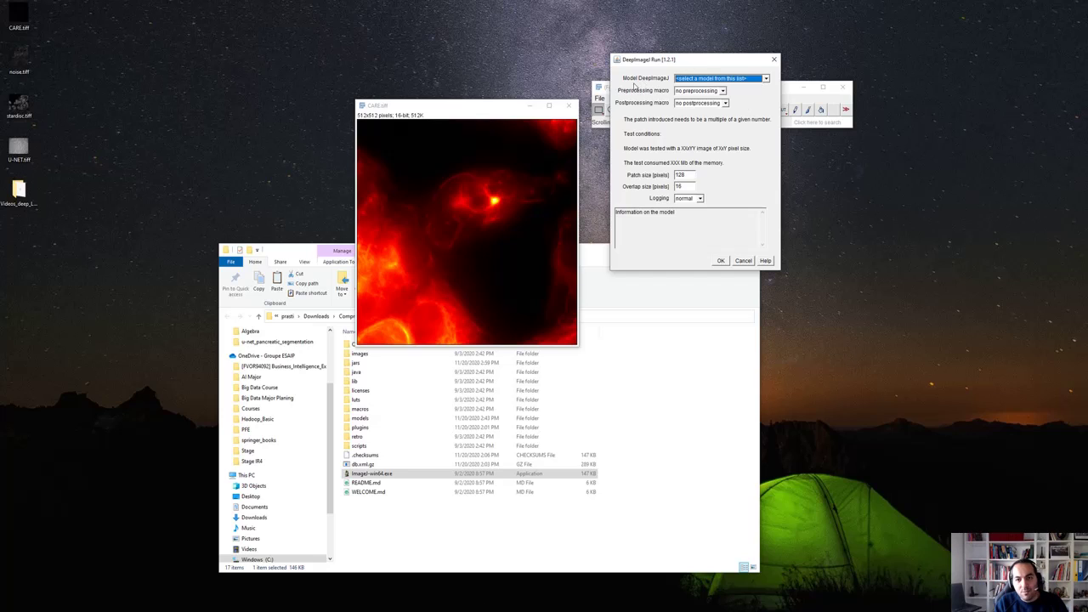
Choose the CARE Deconvolution Microtubules model with the preprocessing.txt and postprocessing.txt macros.
click(765, 79)
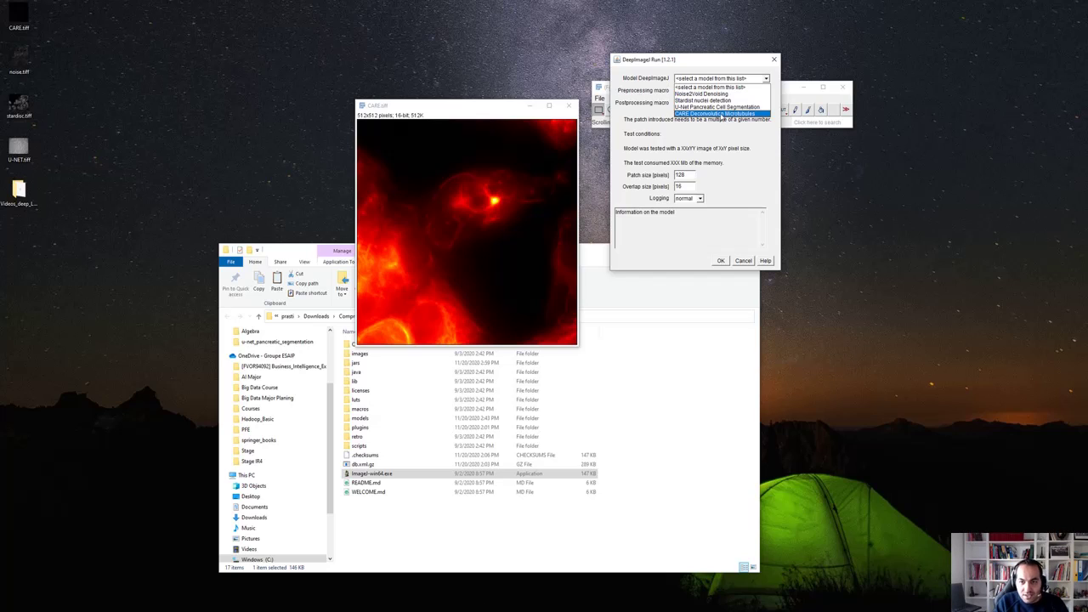
click(719, 114)
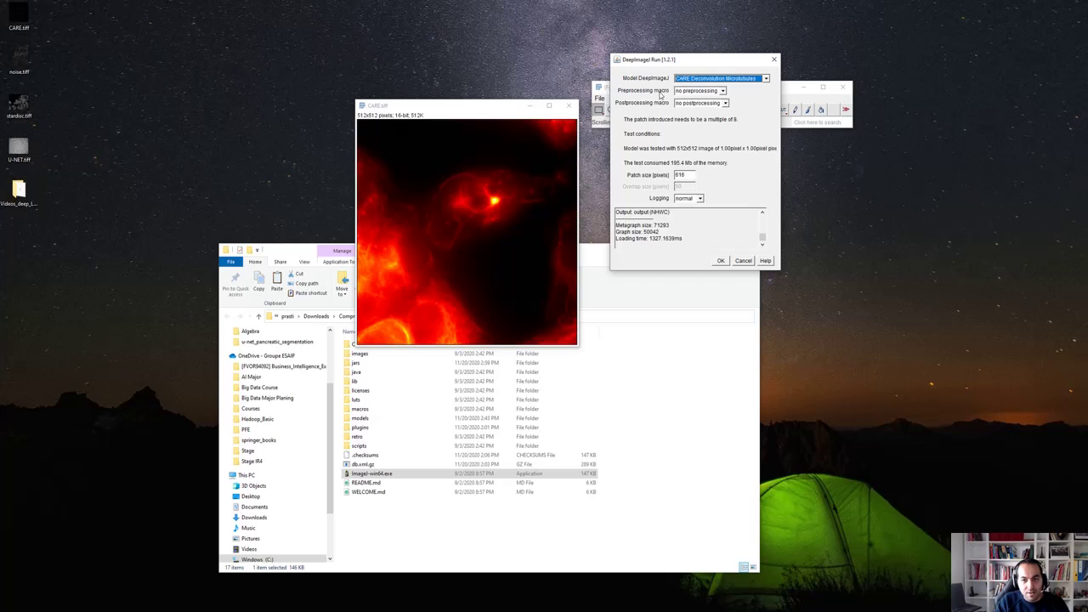
click(718, 91)
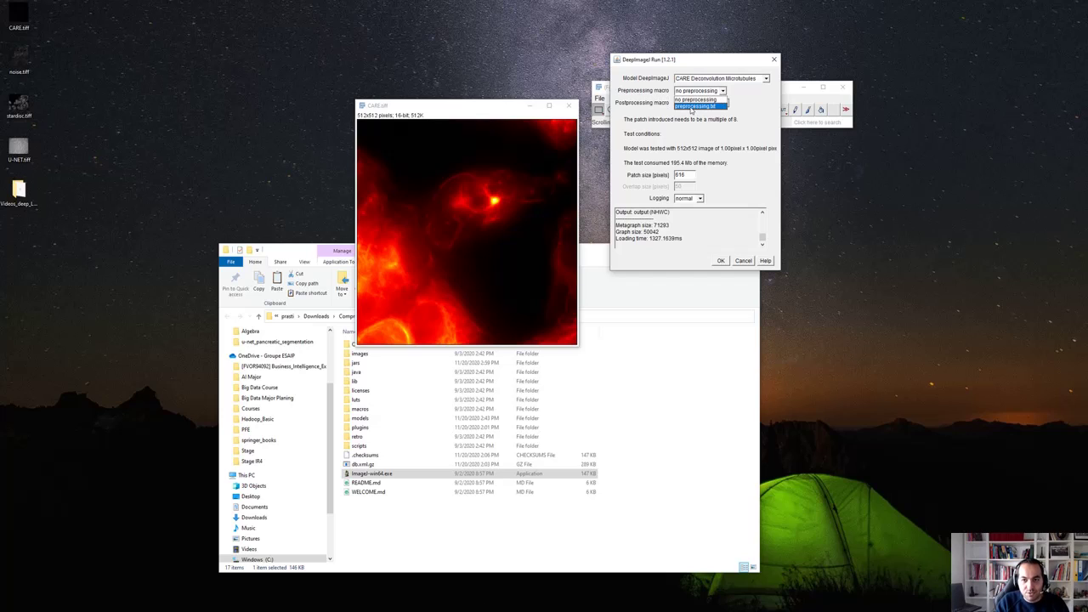
click(693, 106)
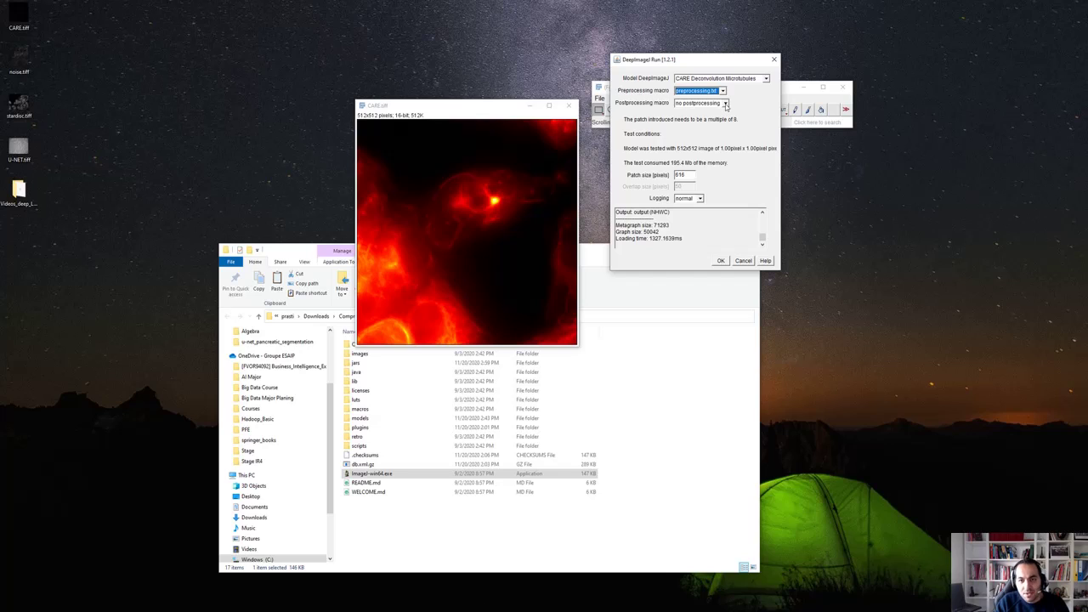
click(725, 104)
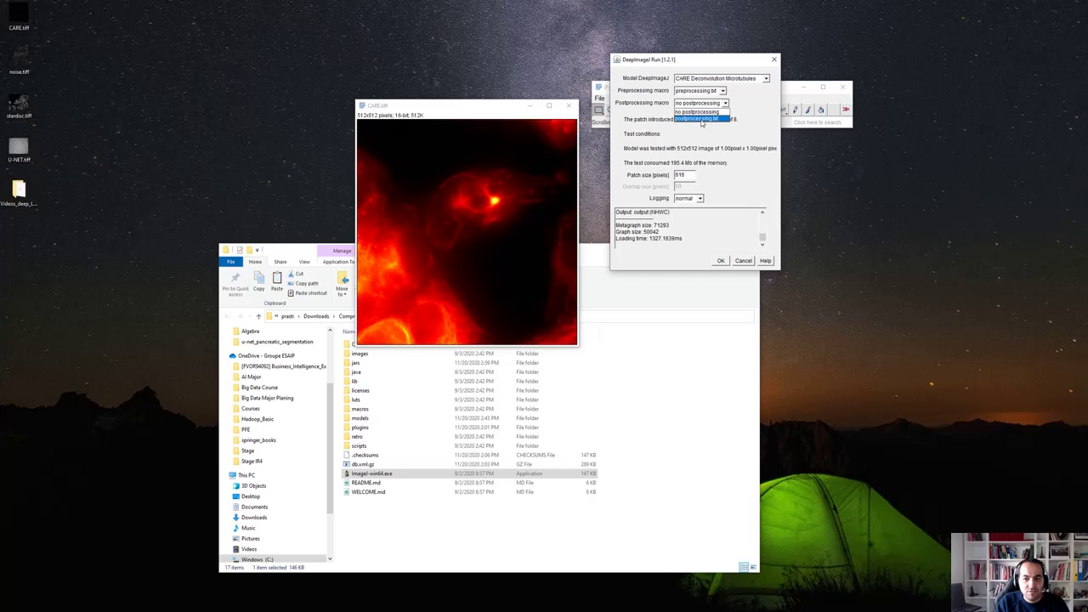
click(702, 119)
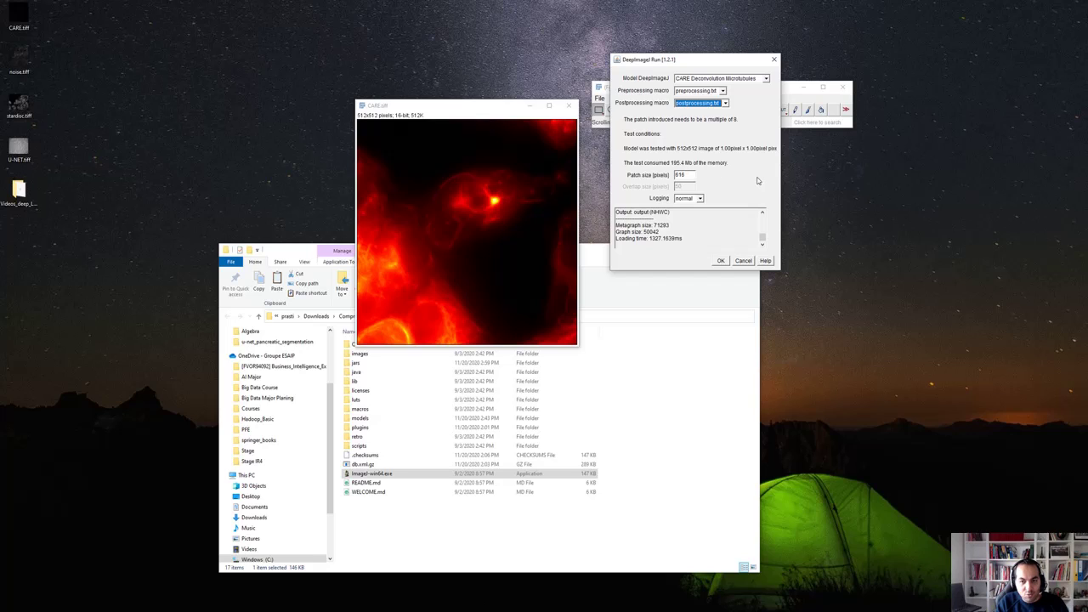
Set the logging level to verbose and run the deconvolution model on the CARE image.
click(700, 199)
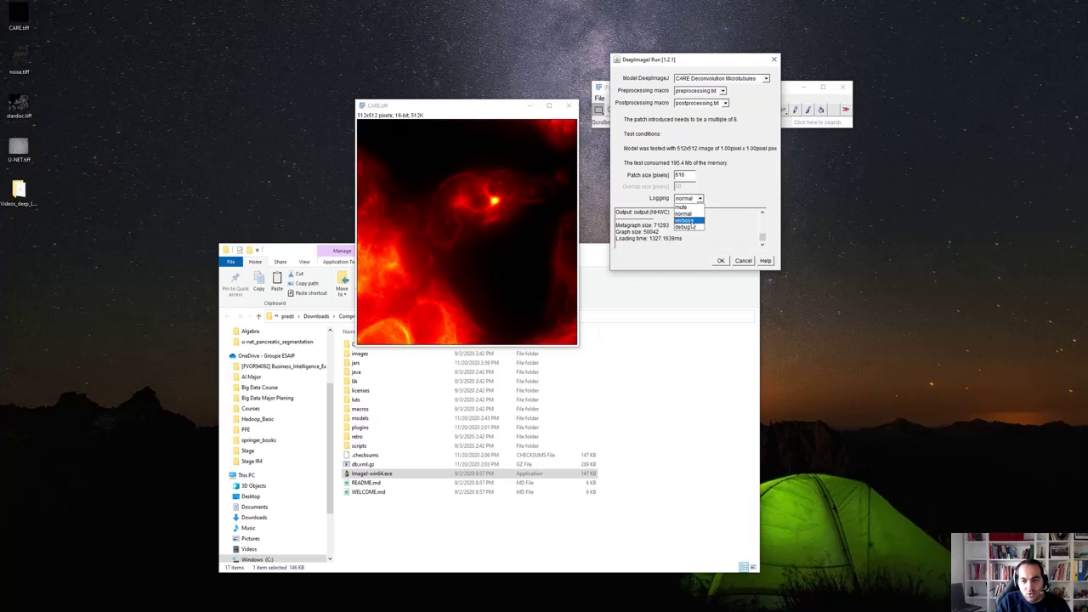
click(692, 222)
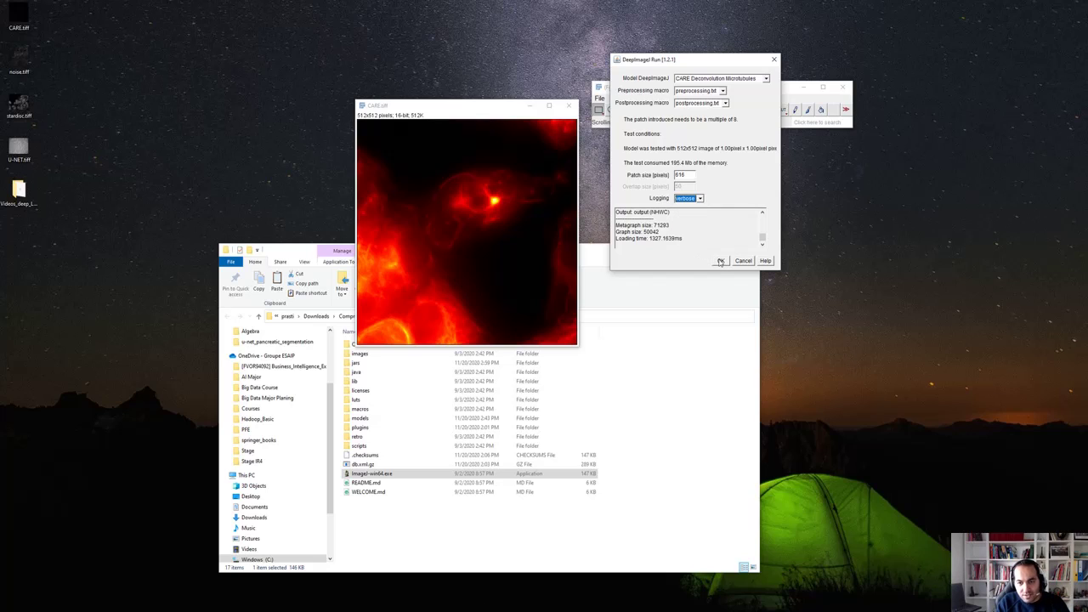
click(720, 262)
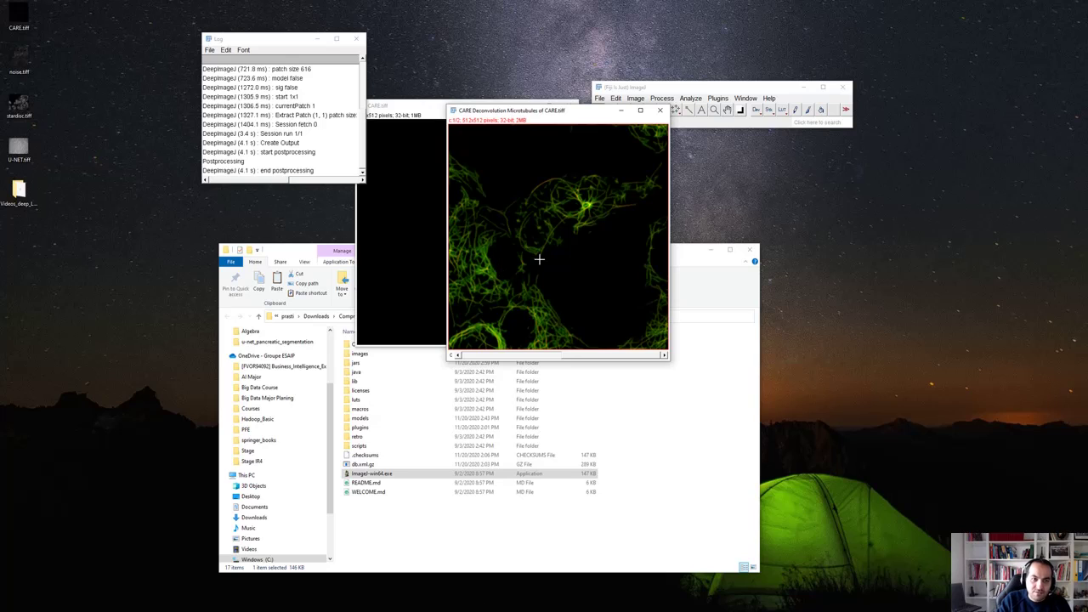
Review the log of the deconvolution run from model loading through postprocessing.
scroll(263, 124, up, 5)
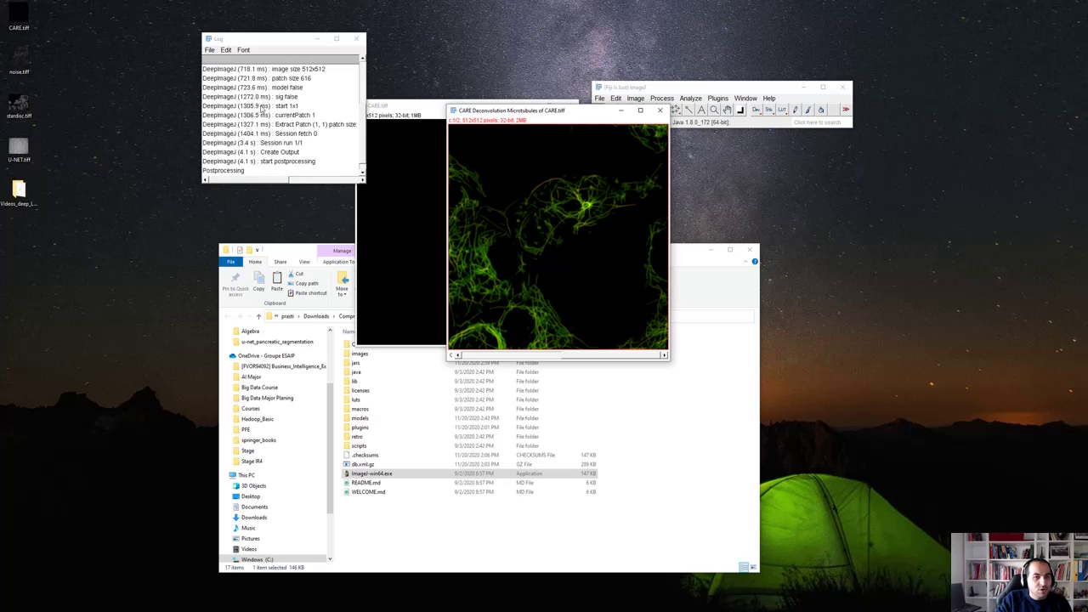
scroll(264, 124, up, 4)
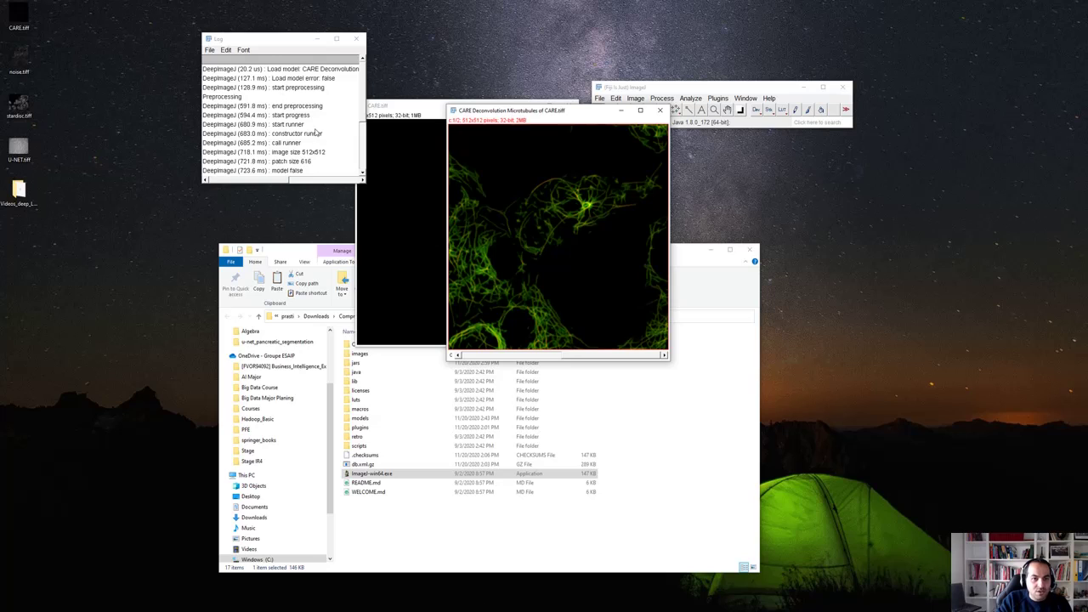
scroll(311, 132, down, 1)
scroll(307, 132, up, 1)
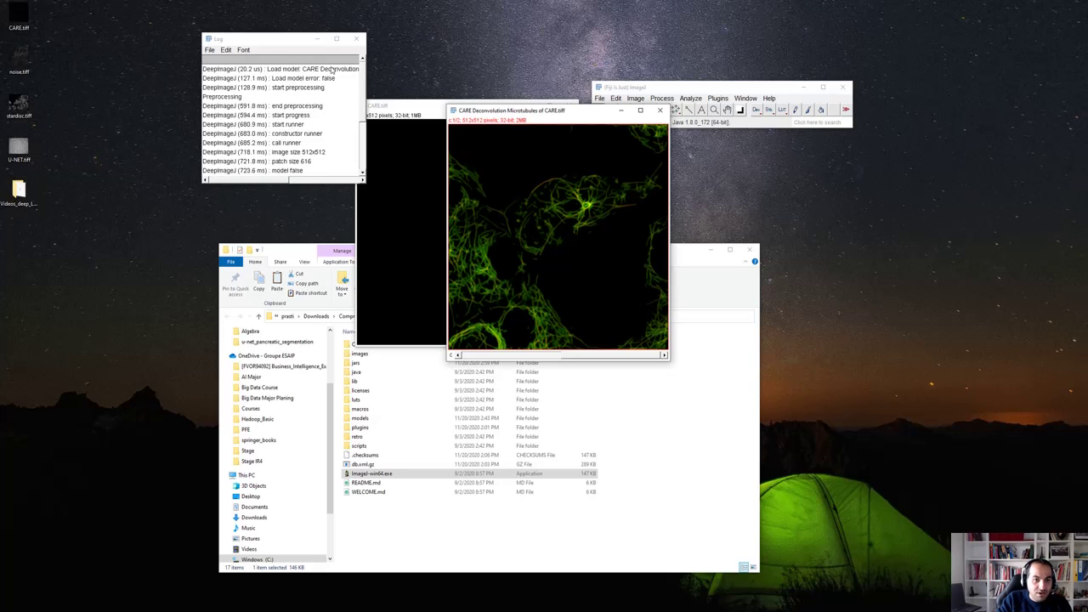
scroll(336, 109, down, 1)
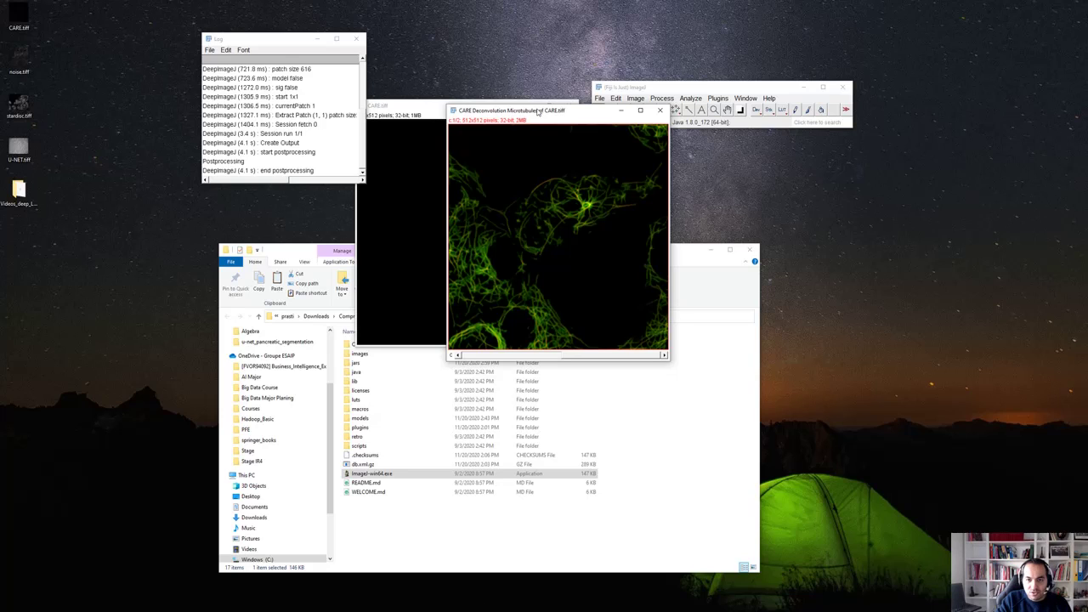
Close the deconvolution result, the CARE input image and the log window.
click(659, 110)
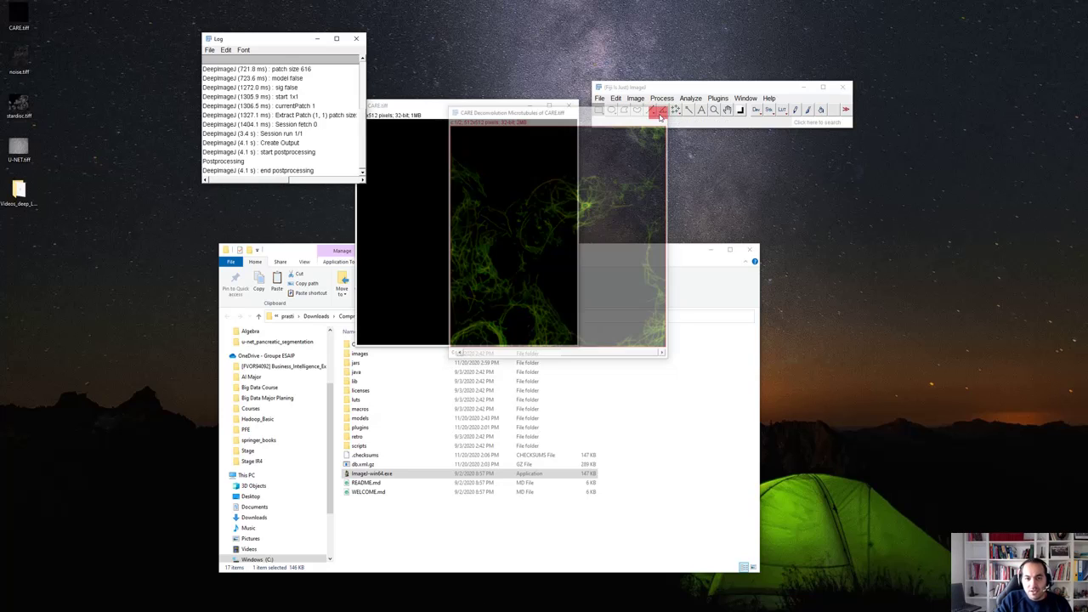
click(568, 106)
click(539, 186)
click(356, 38)
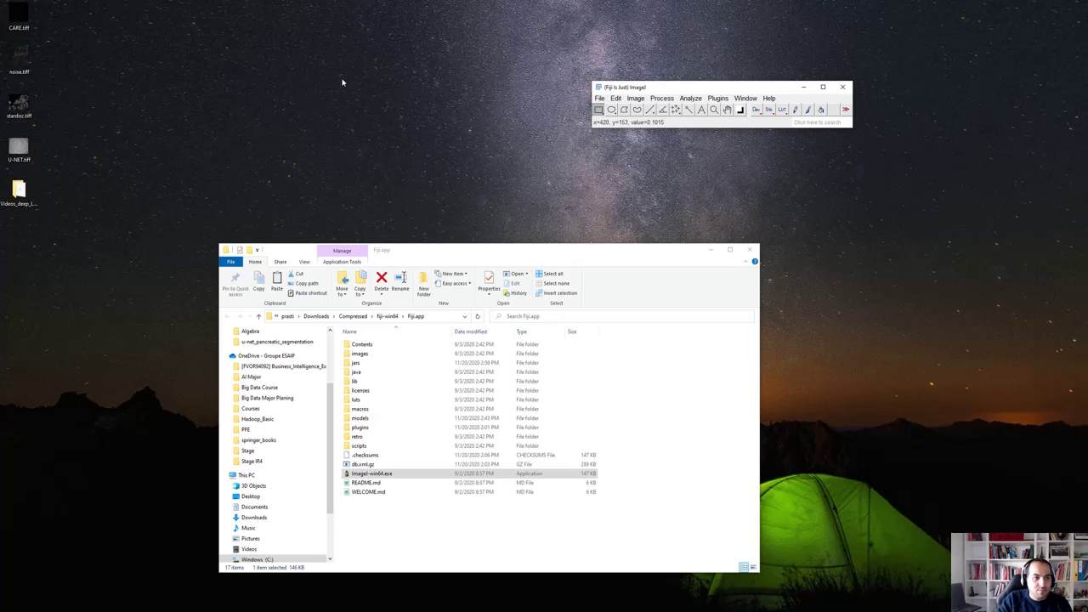
Open the desktop image noise.tiff in Fiji and start DeepImageJ Run for it.
drag(21, 60, 647, 113)
drag(444, 110, 418, 110)
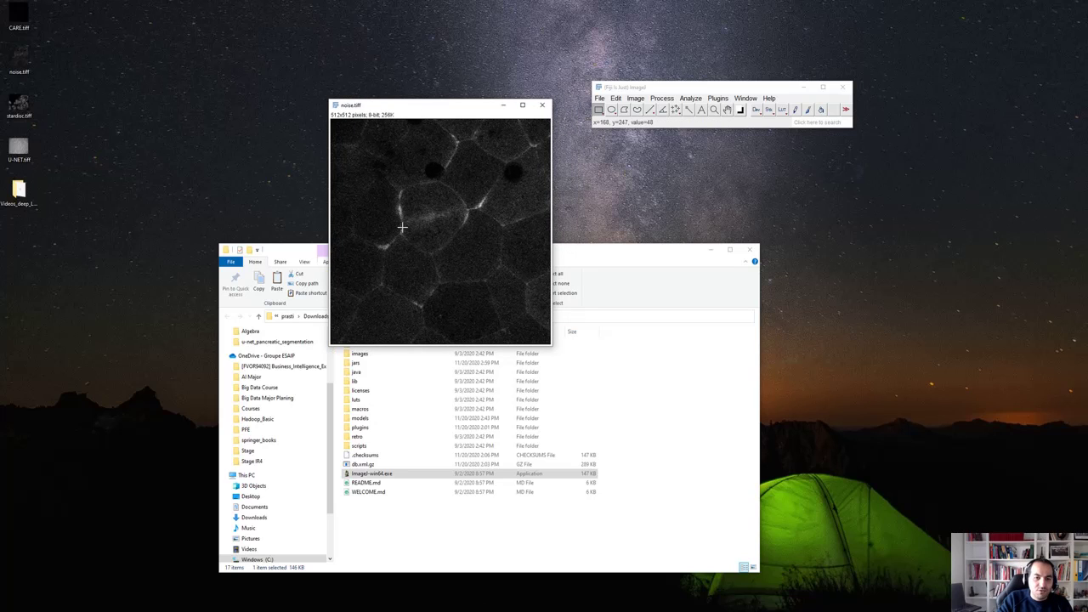
click(718, 99)
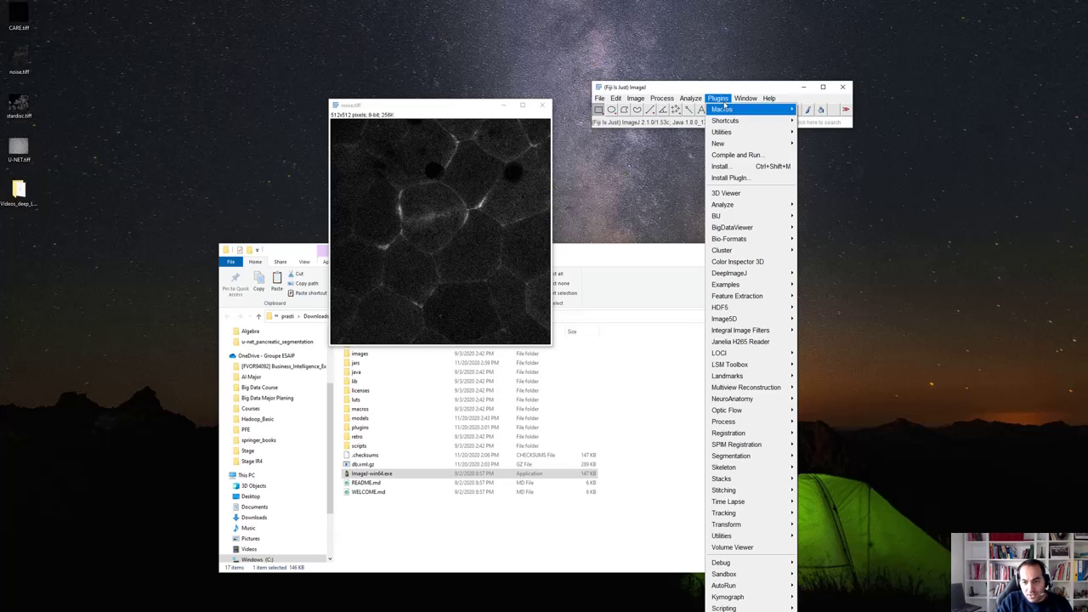
mouse_move(768, 274)
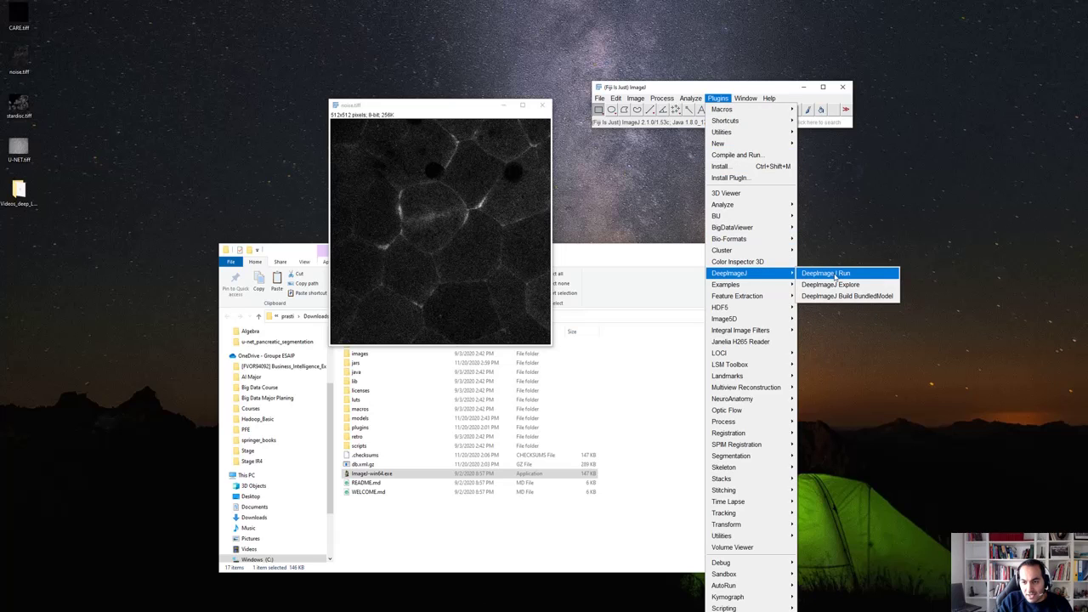
click(836, 277)
Choose the Noise2Void Denoising model with the preprocessing.txt and postprocessing.txt macros.
click(618, 124)
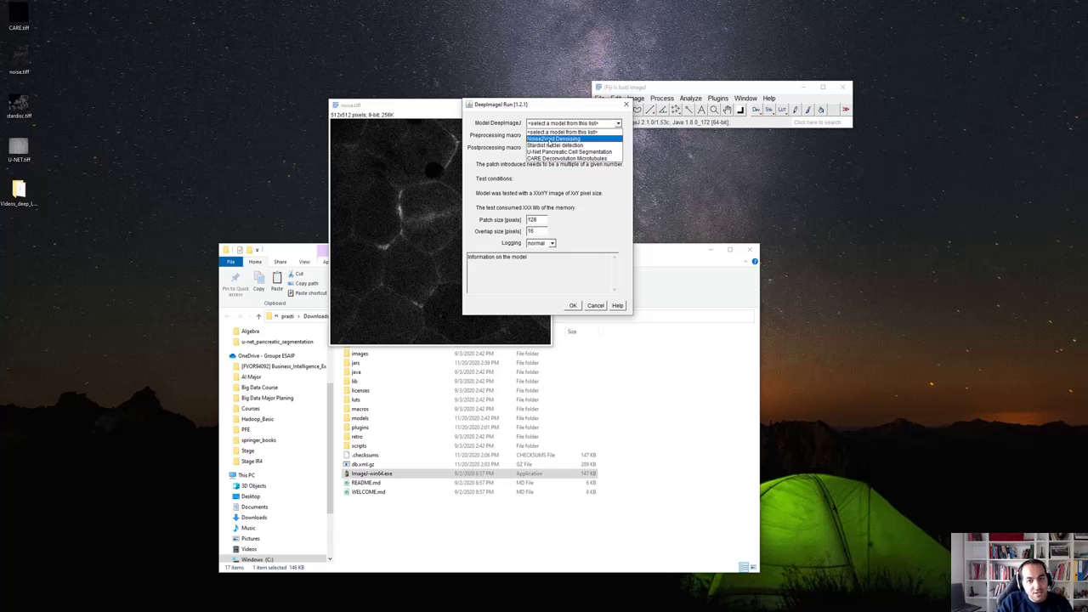
click(551, 138)
click(574, 136)
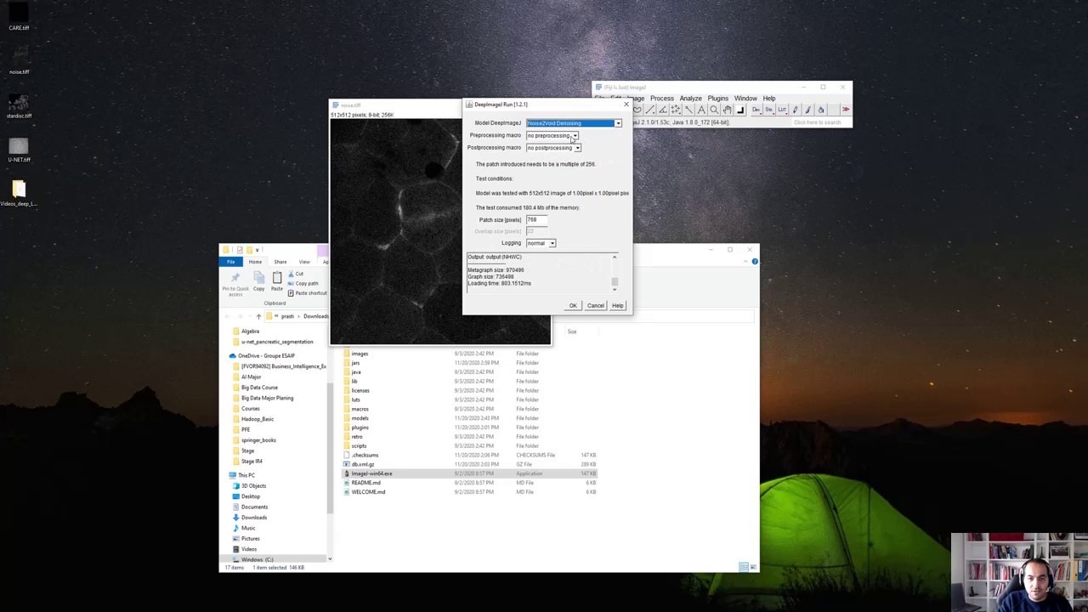
click(554, 149)
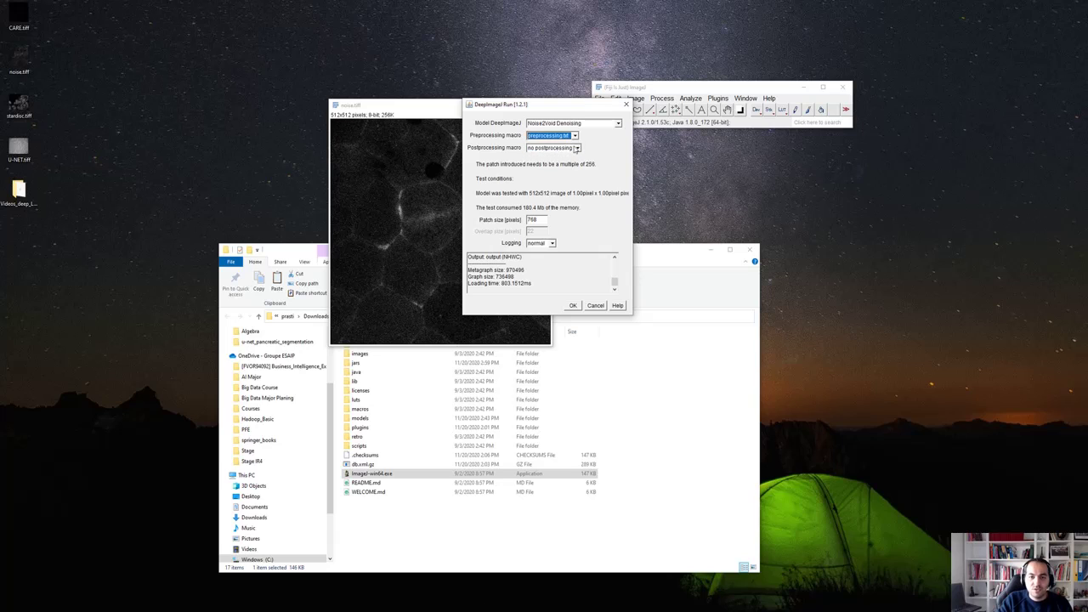
click(577, 148)
click(552, 165)
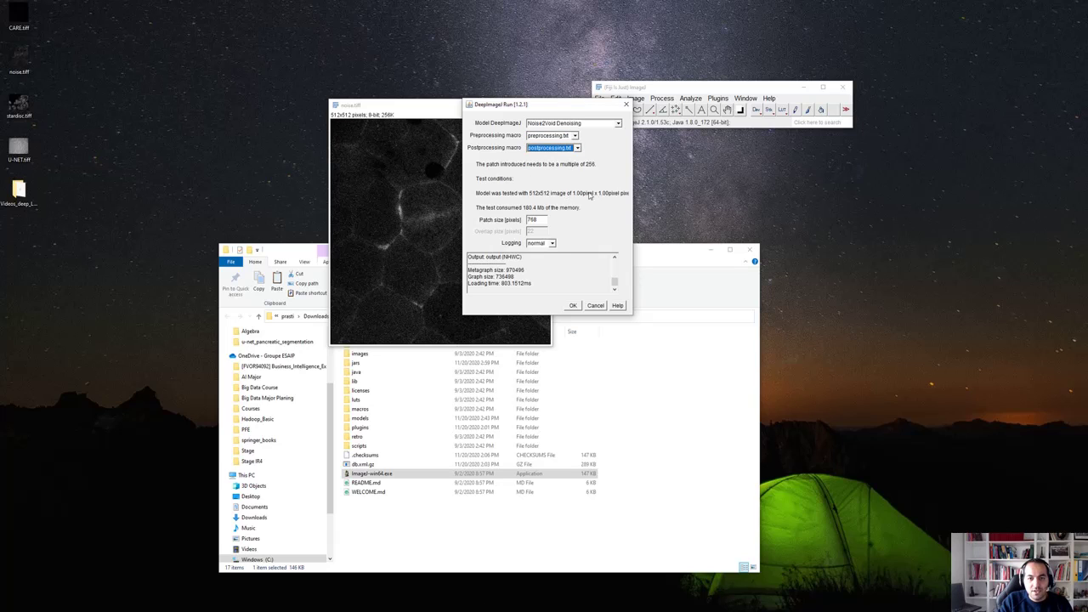
Set the logging level to verbose and run the denoising model on the noise image.
click(552, 243)
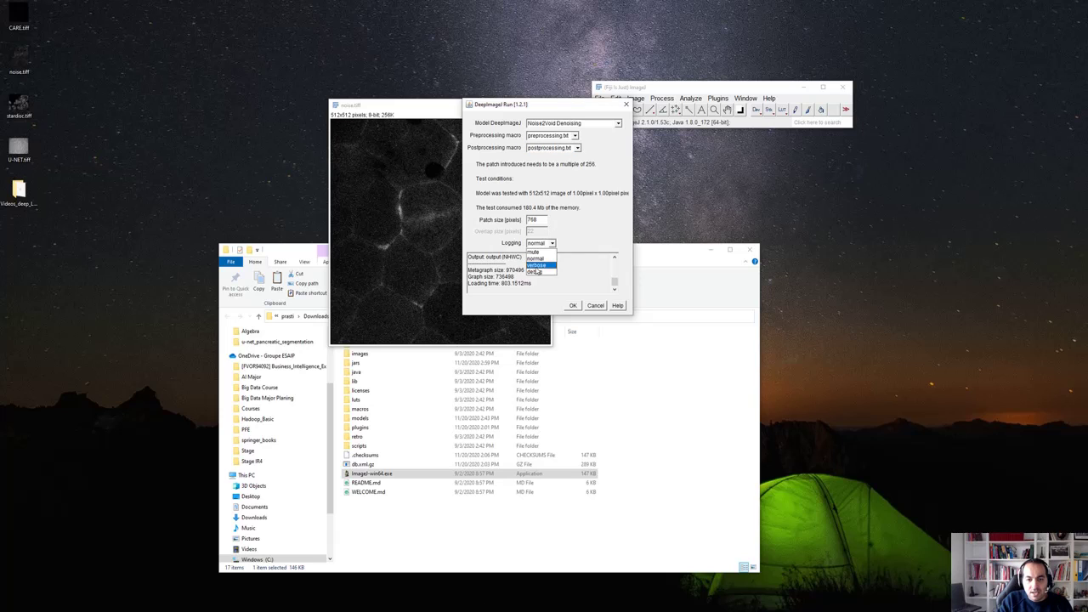
click(539, 266)
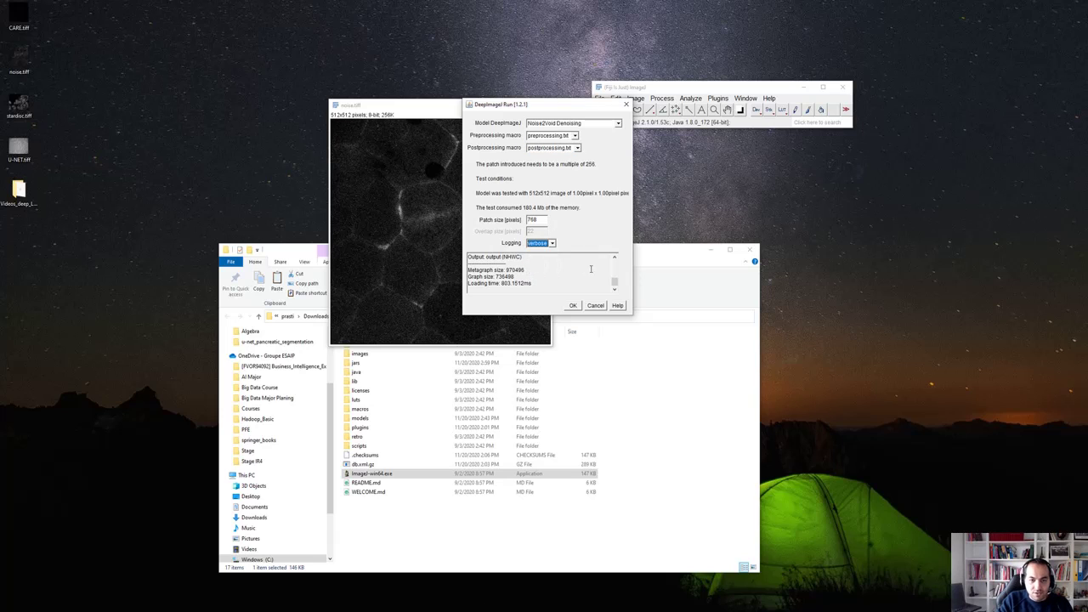
click(573, 306)
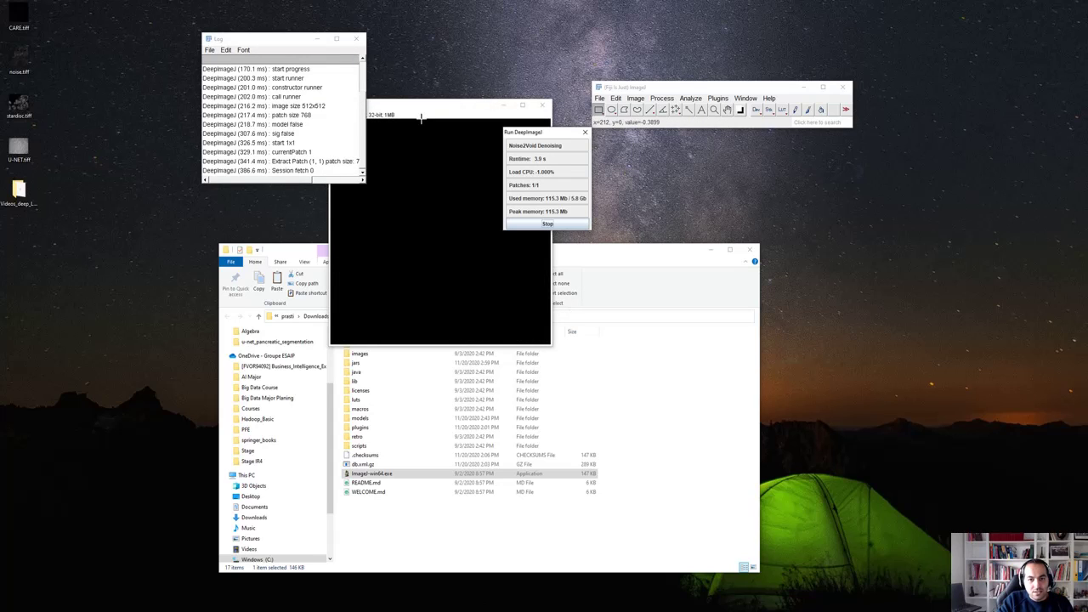
Compare the denoised image side by side with a freshly opened copy of noise.tiff and check the final log entry.
drag(430, 118, 504, 102)
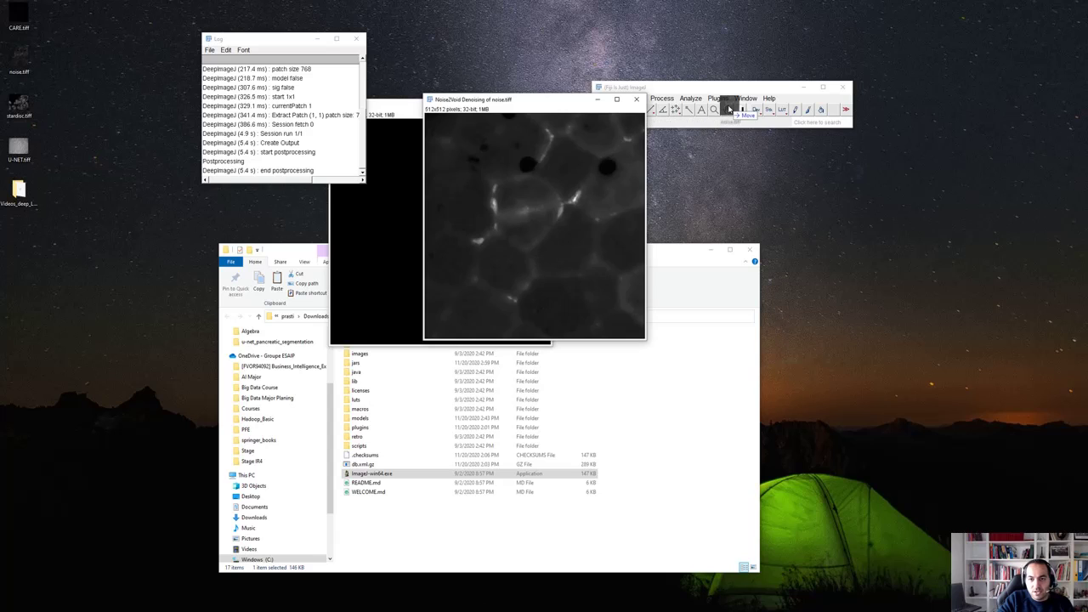
drag(455, 125, 741, 100)
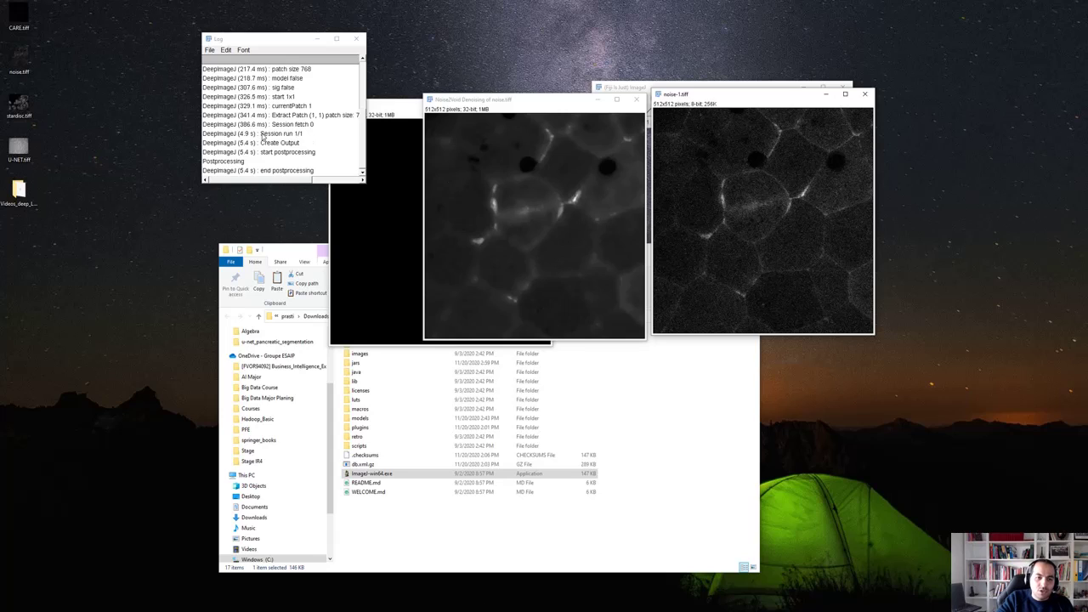
click(242, 173)
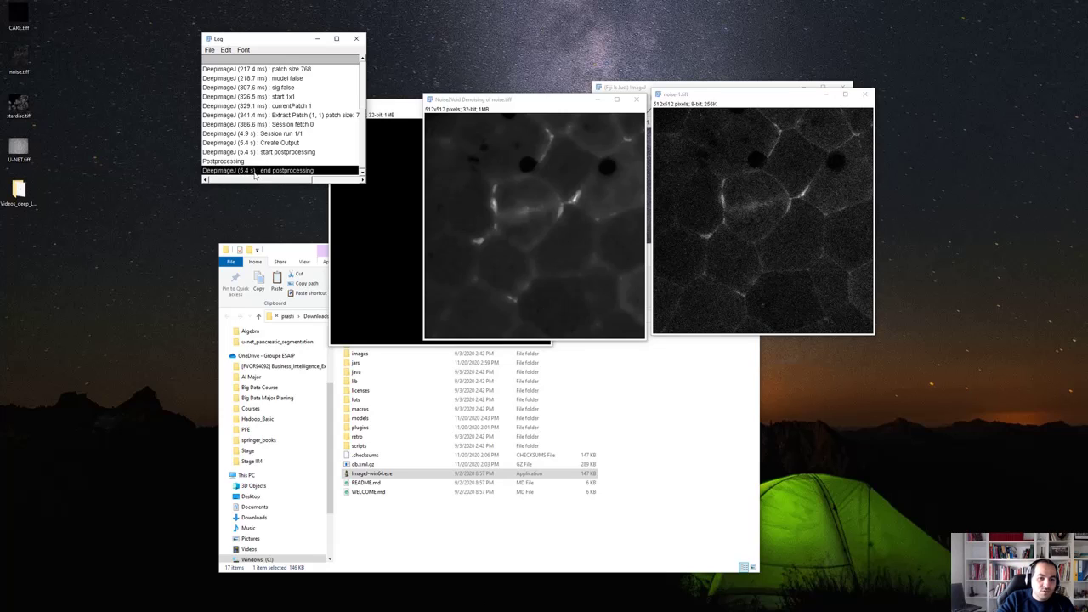
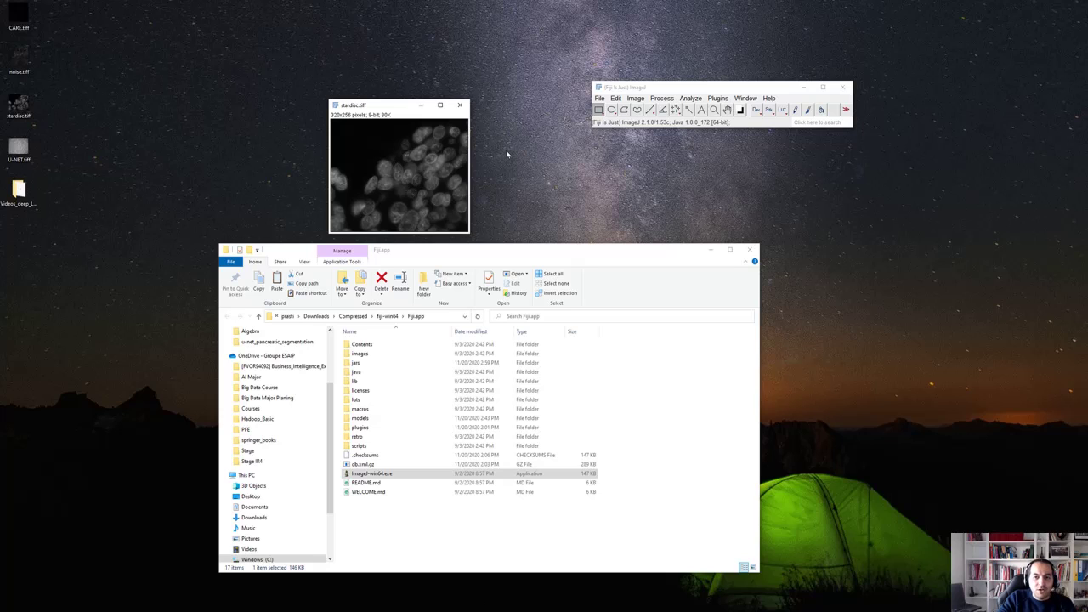
Start DeepImageJ Run for the stardisc.tiff image and choose the Stardist nuclei detection model.
click(718, 99)
mouse_move(750, 274)
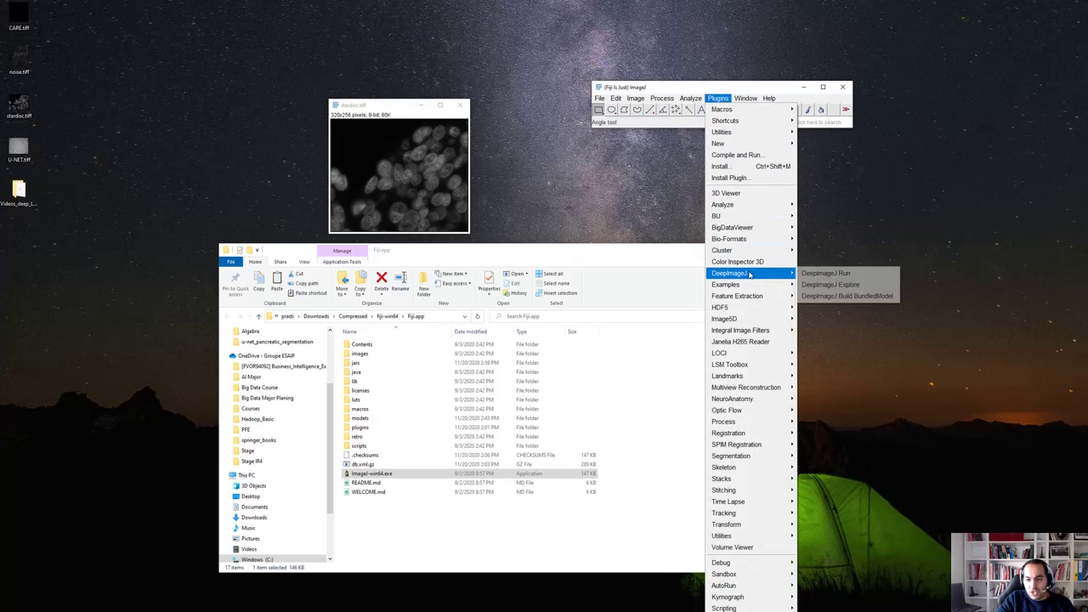
click(825, 273)
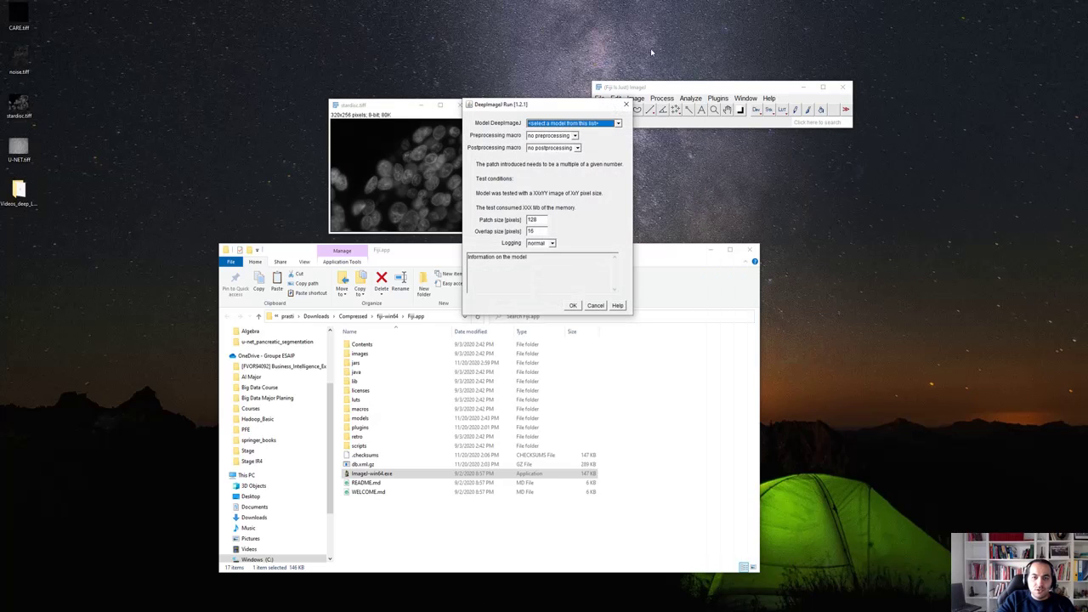
click(618, 123)
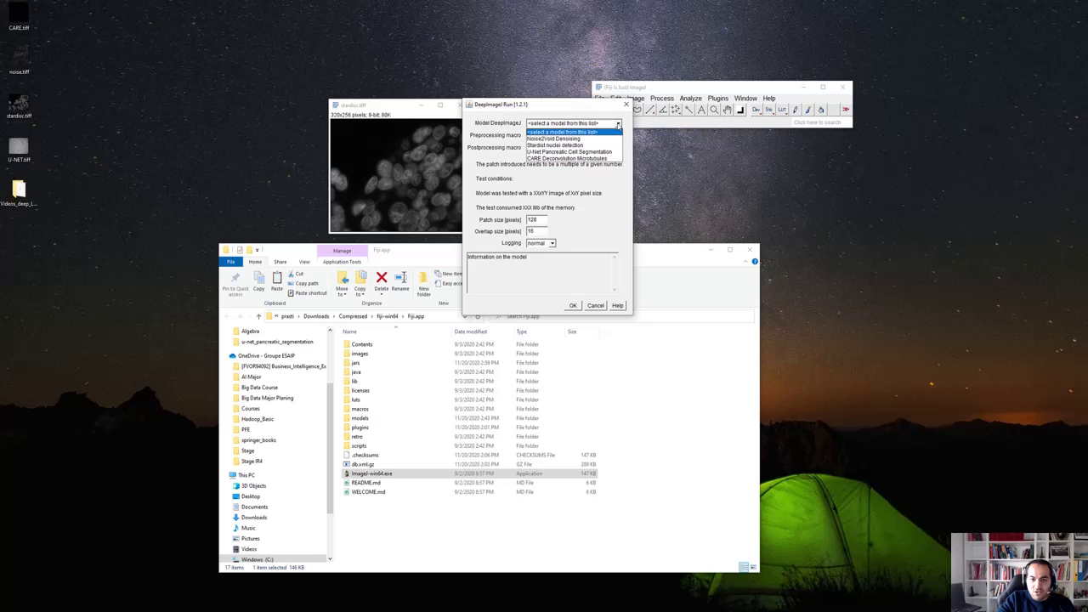
click(568, 144)
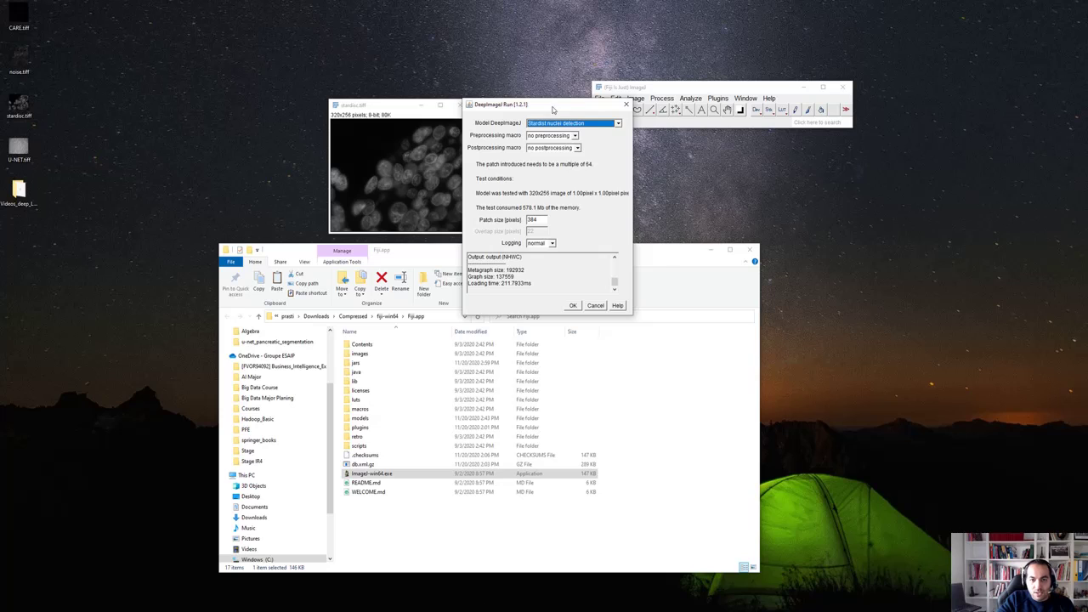
drag(553, 109, 609, 107)
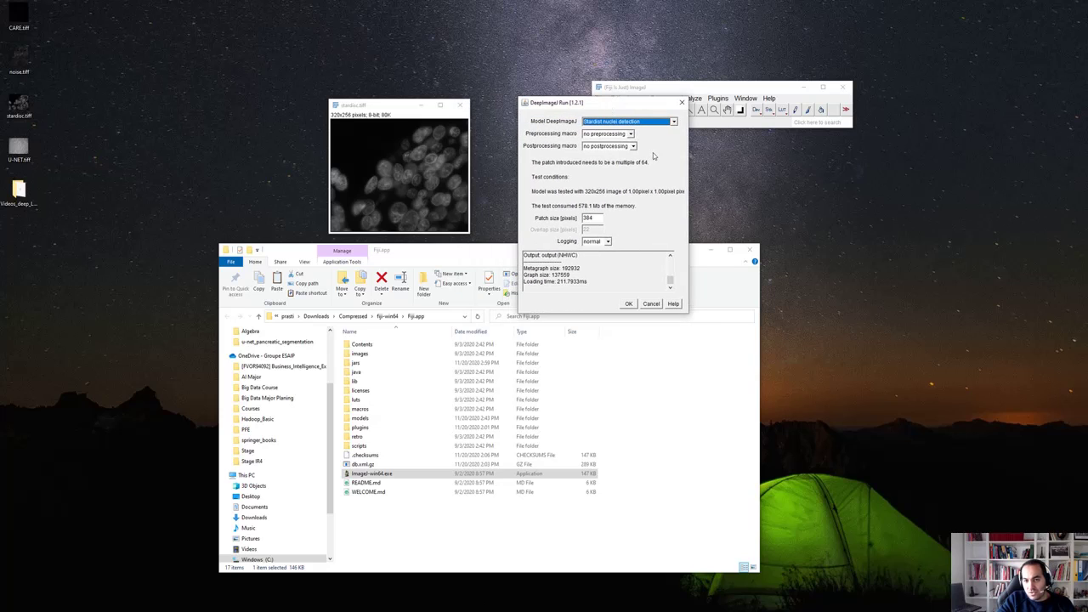
Assign preprocessing.txt and postprocessing.txt as the macros for the Stardist model.
click(631, 134)
click(610, 150)
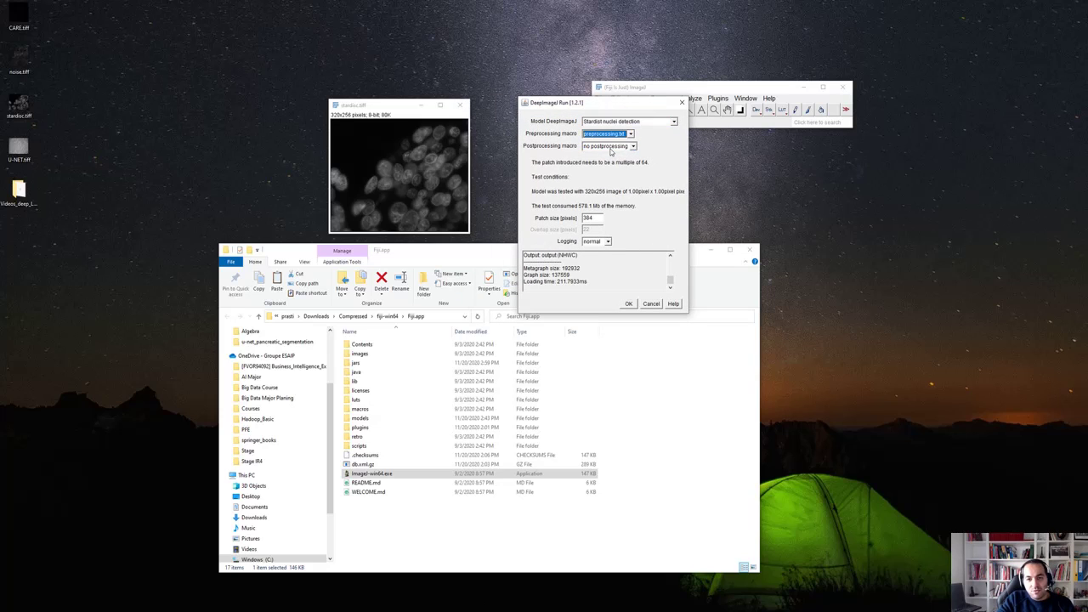
click(634, 150)
click(616, 162)
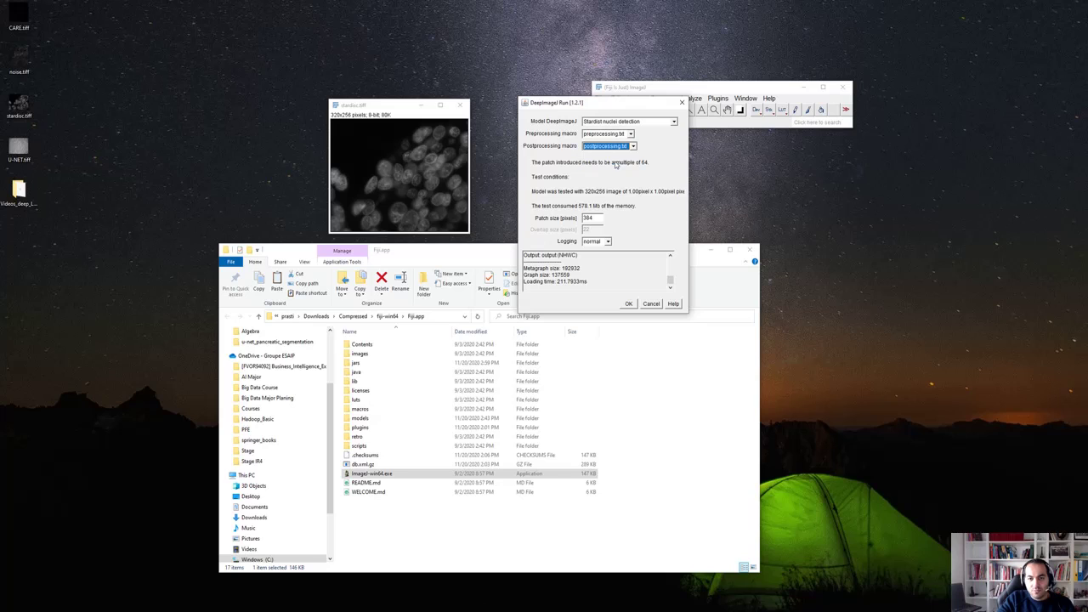
Set logging to verbose and run the nuclei detection on the stardisc image.
click(608, 241)
click(592, 265)
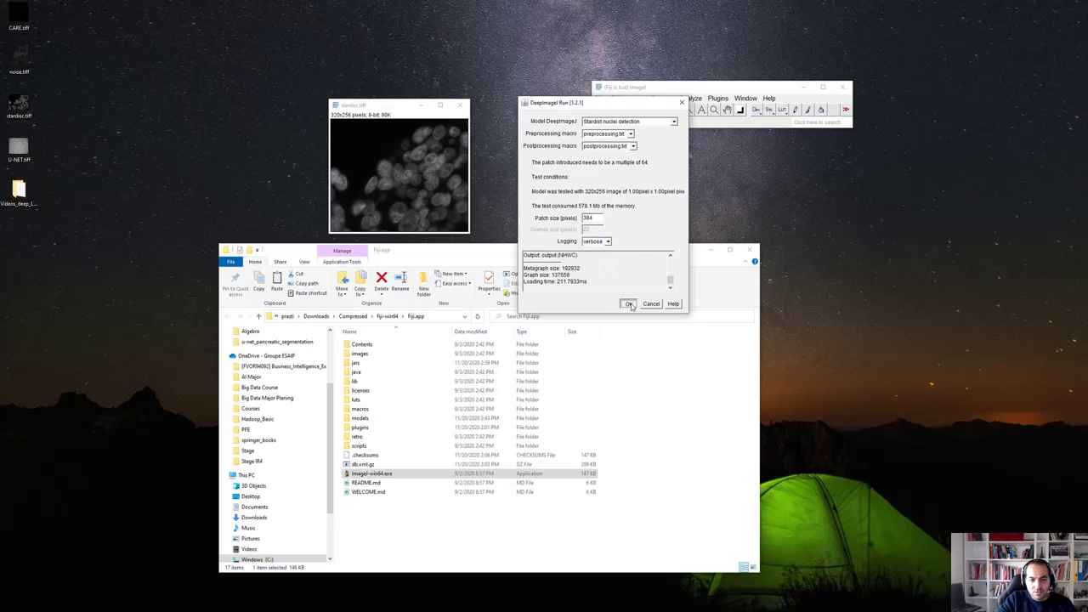
click(628, 303)
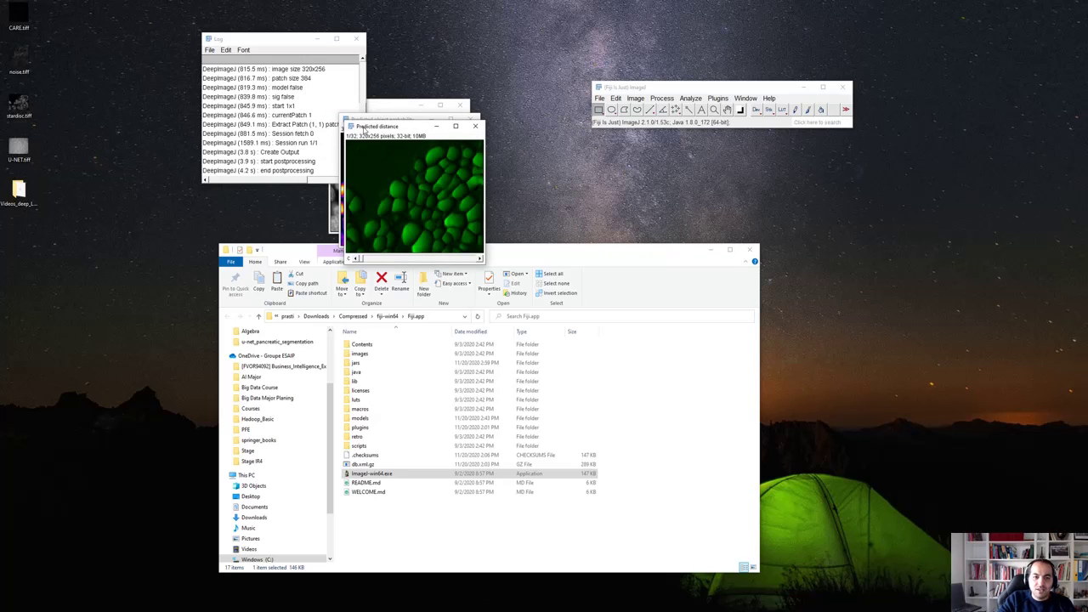
Compare the predicted distance and object probability images side by side, and close them with the input image and log window.
drag(364, 129, 512, 118)
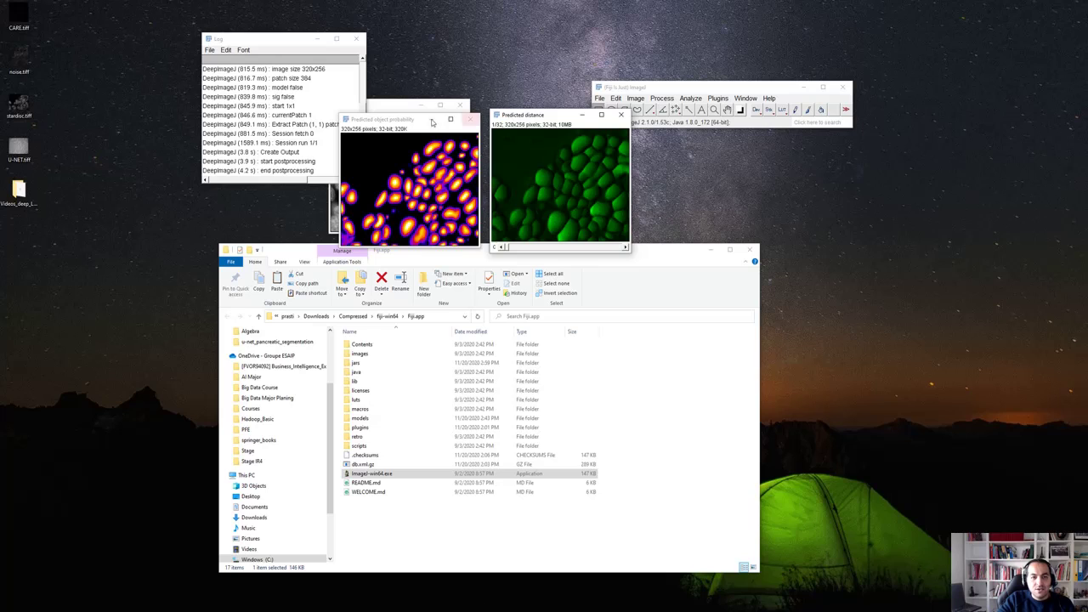
drag(399, 120, 408, 114)
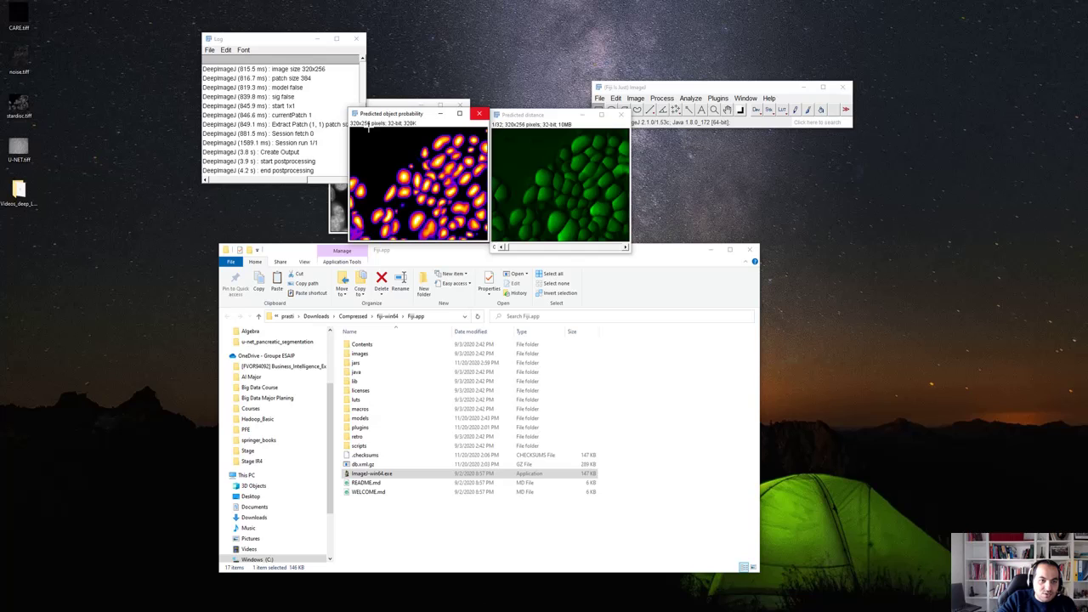
click(479, 113)
click(620, 115)
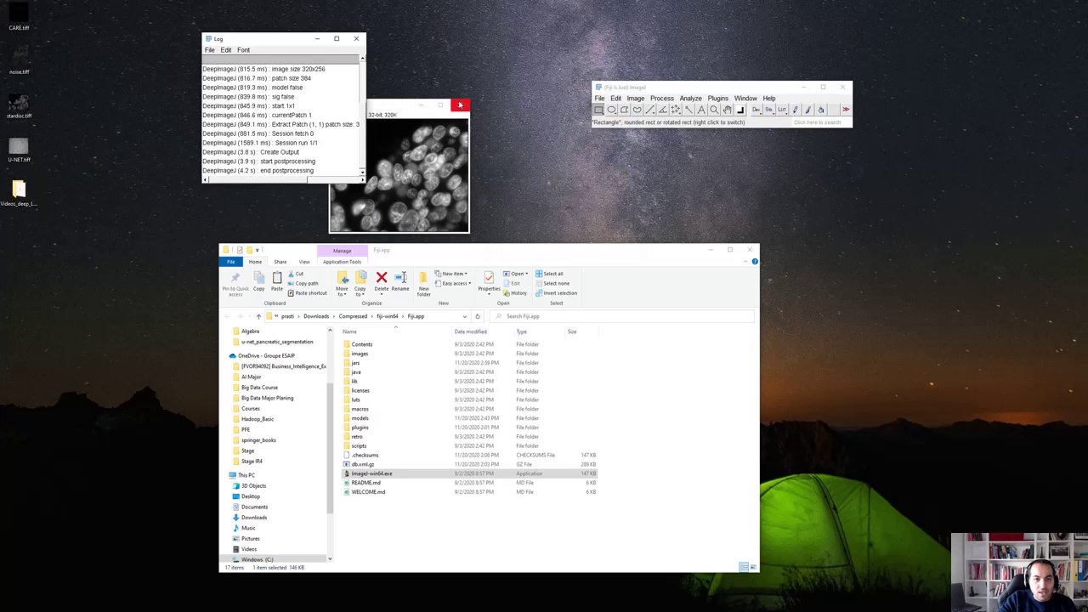
click(460, 104)
click(542, 183)
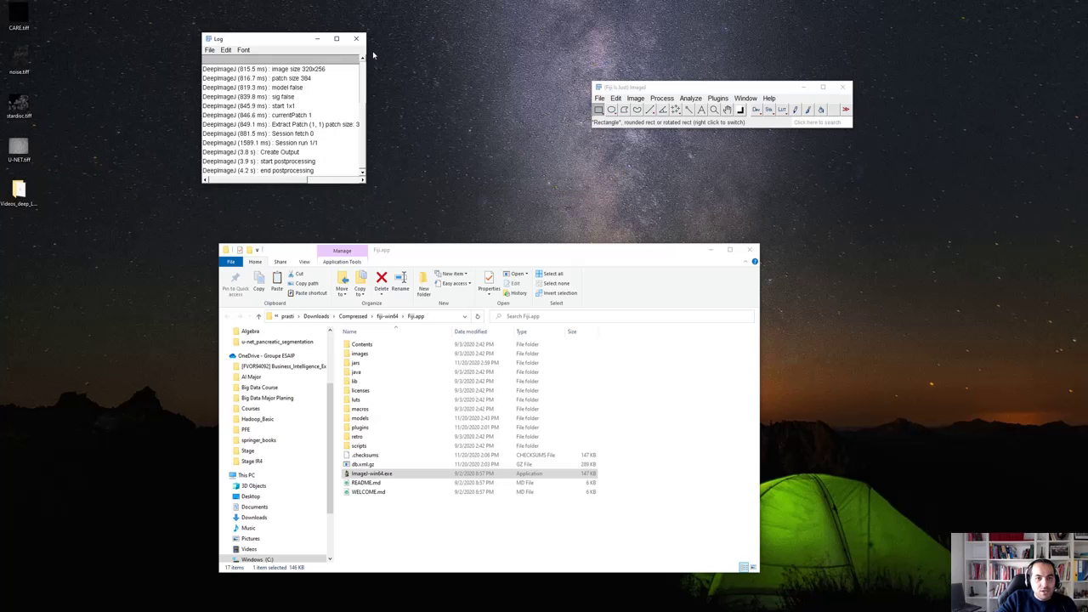
click(357, 38)
Open the desktop image U-NET.tiff in Fiji and start DeepImageJ Run for it.
drag(18, 147, 619, 107)
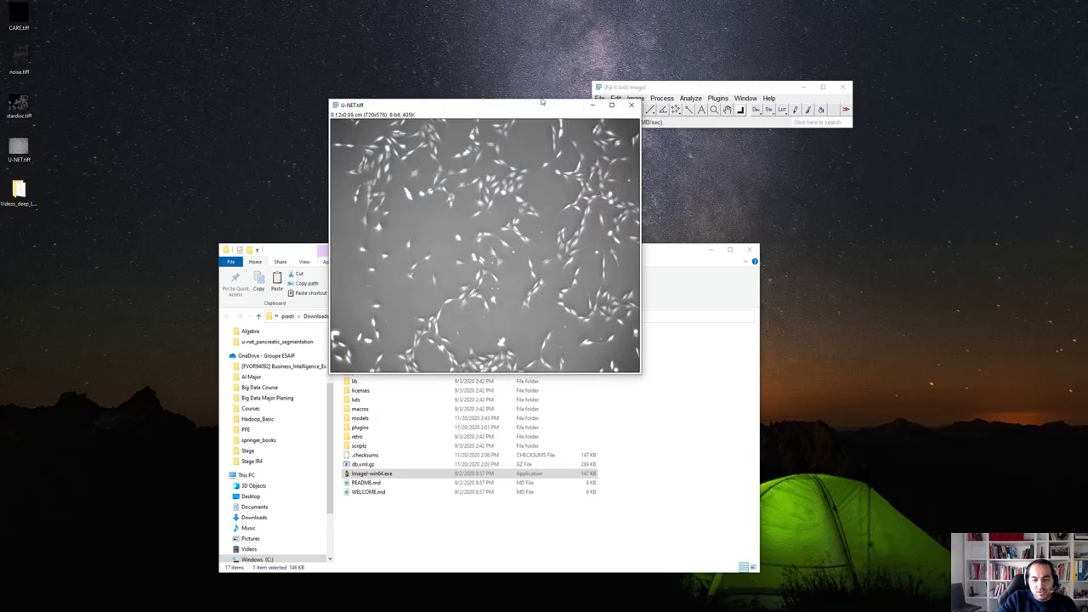
click(685, 91)
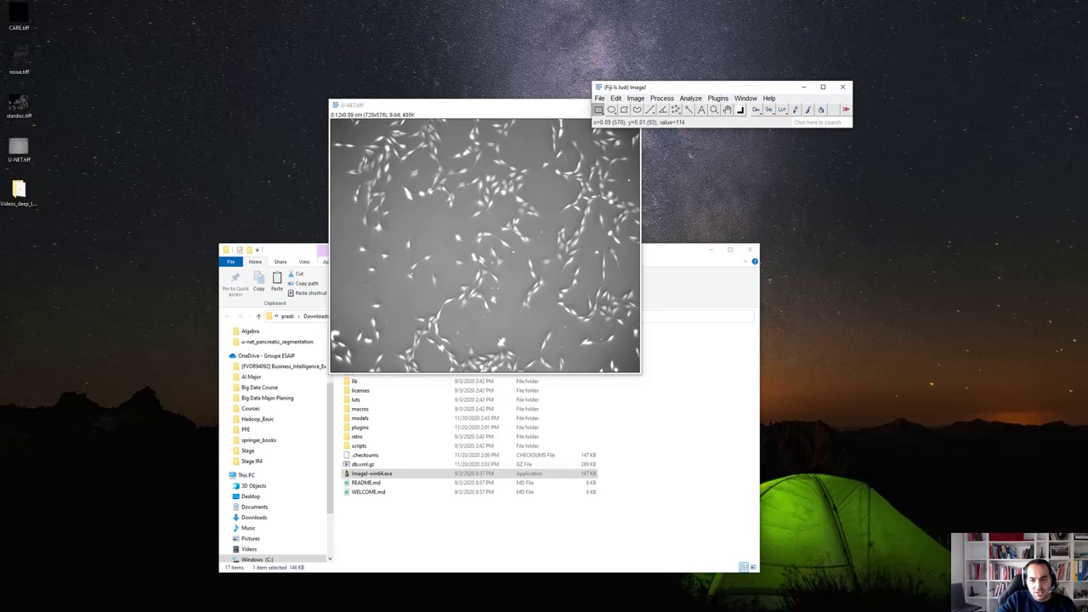
click(716, 99)
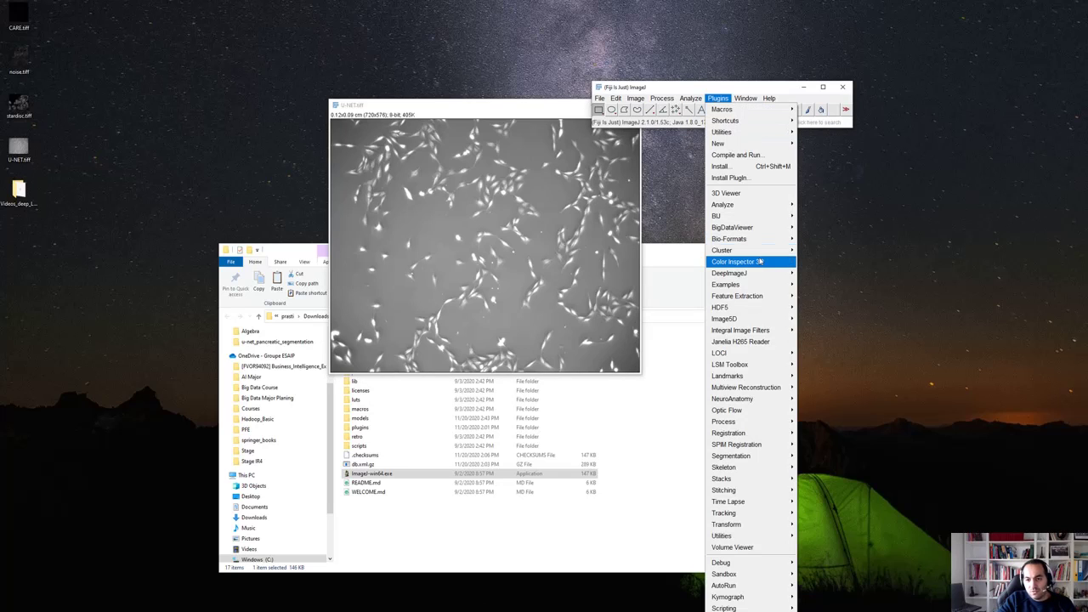
mouse_move(756, 275)
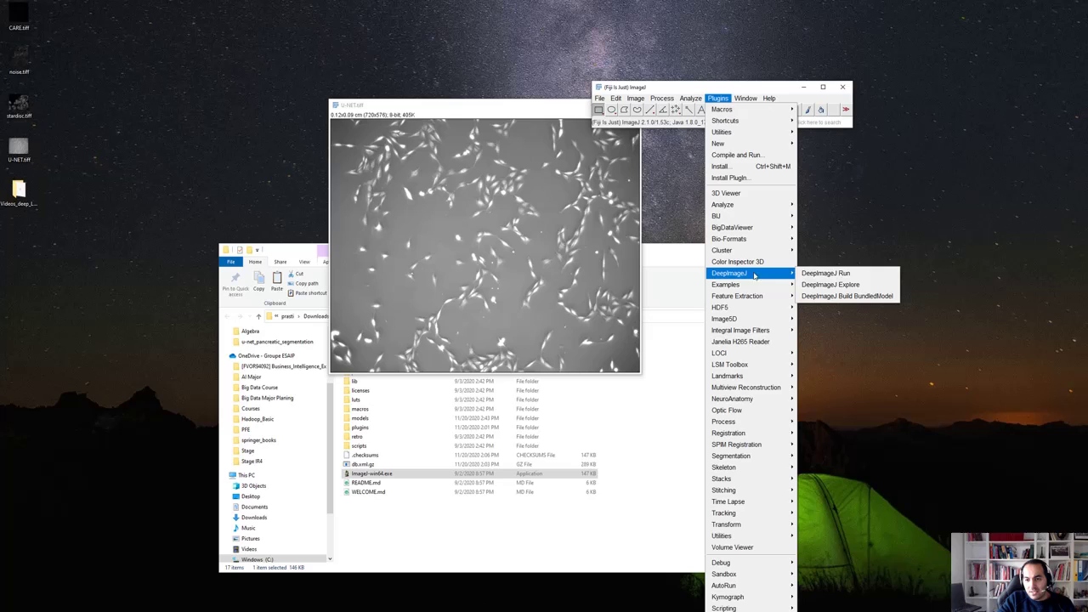
click(824, 274)
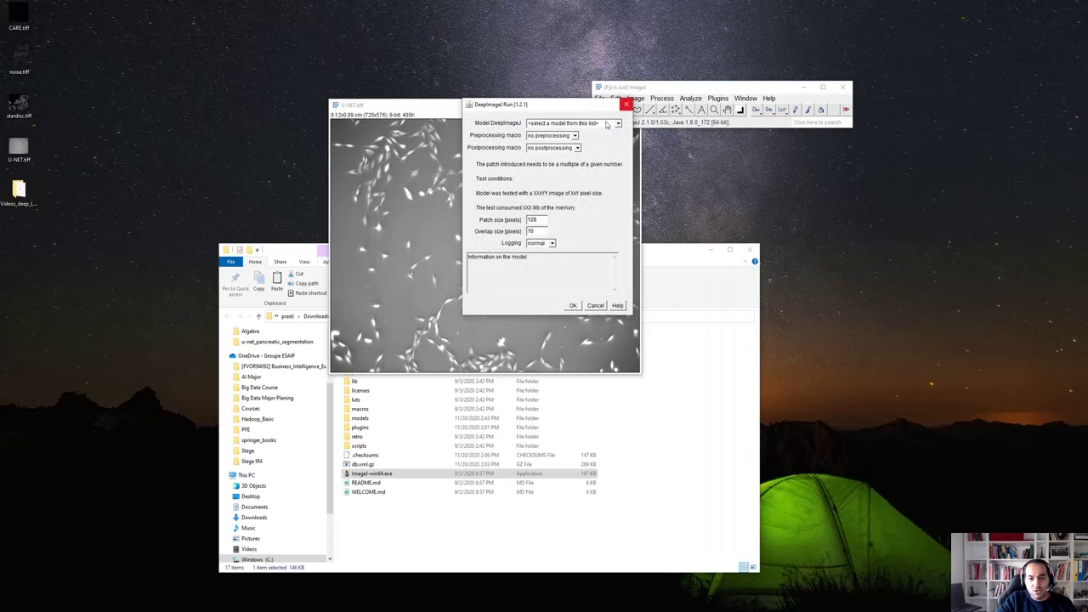
Choose the U-Net Pancreatic Cell Segmentation model with the preprocessing.txt and postprocessing.txt macros.
click(593, 125)
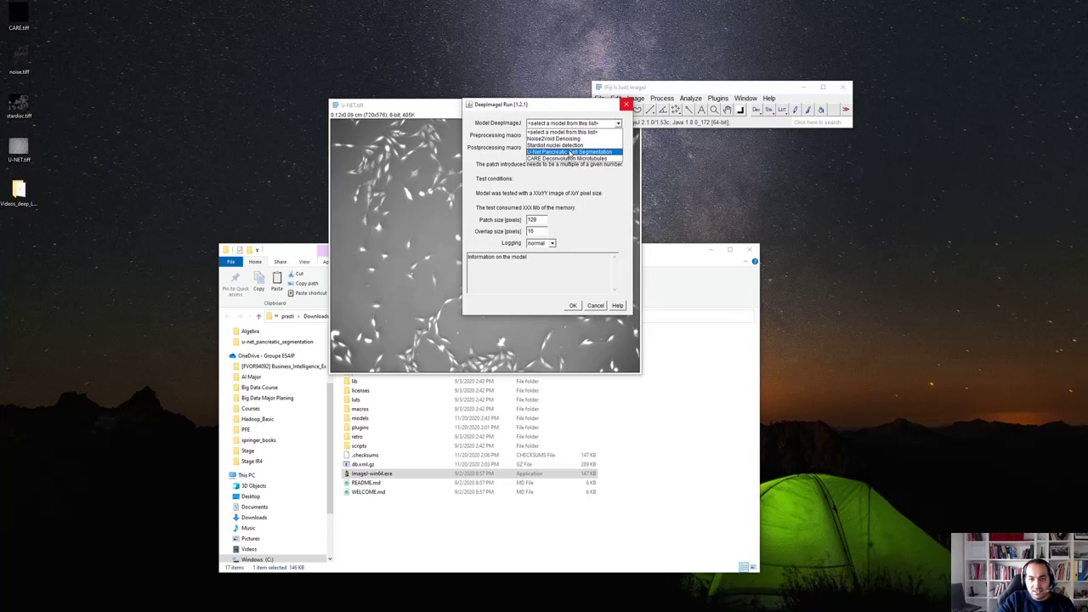
click(569, 153)
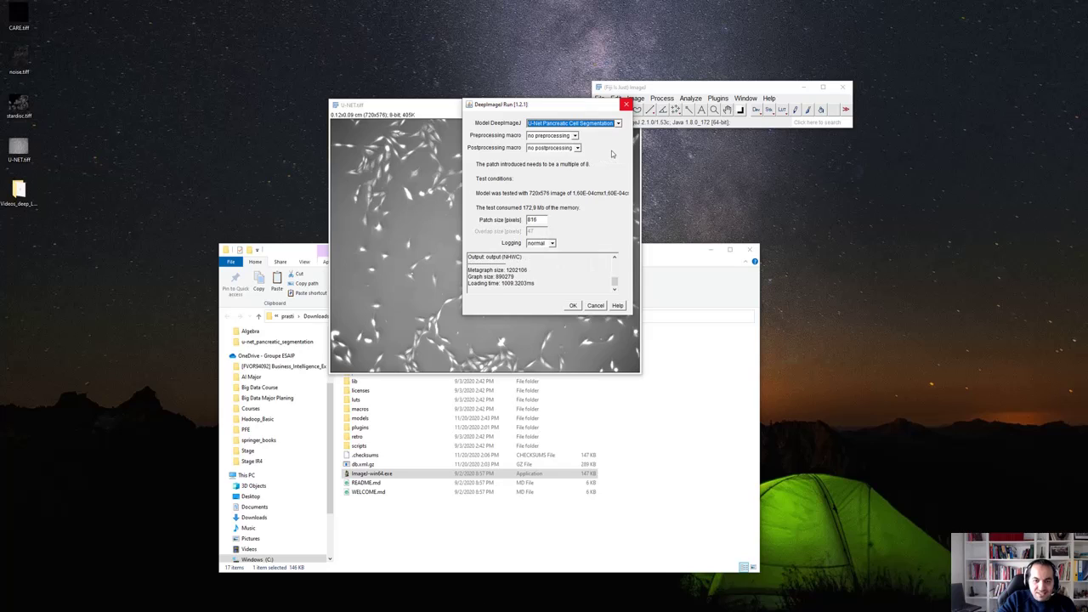
click(575, 136)
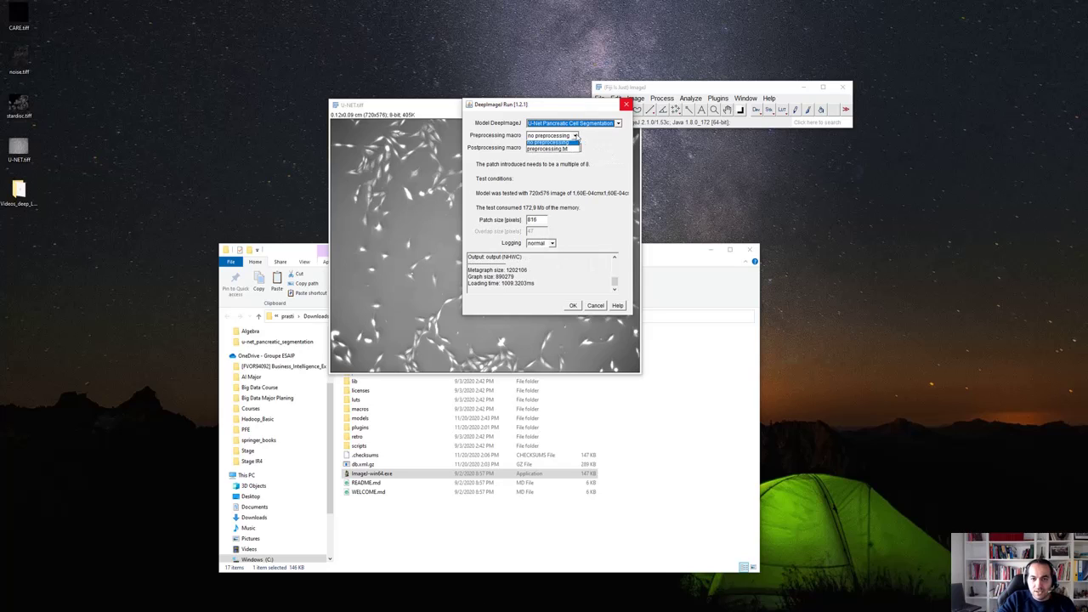
click(564, 152)
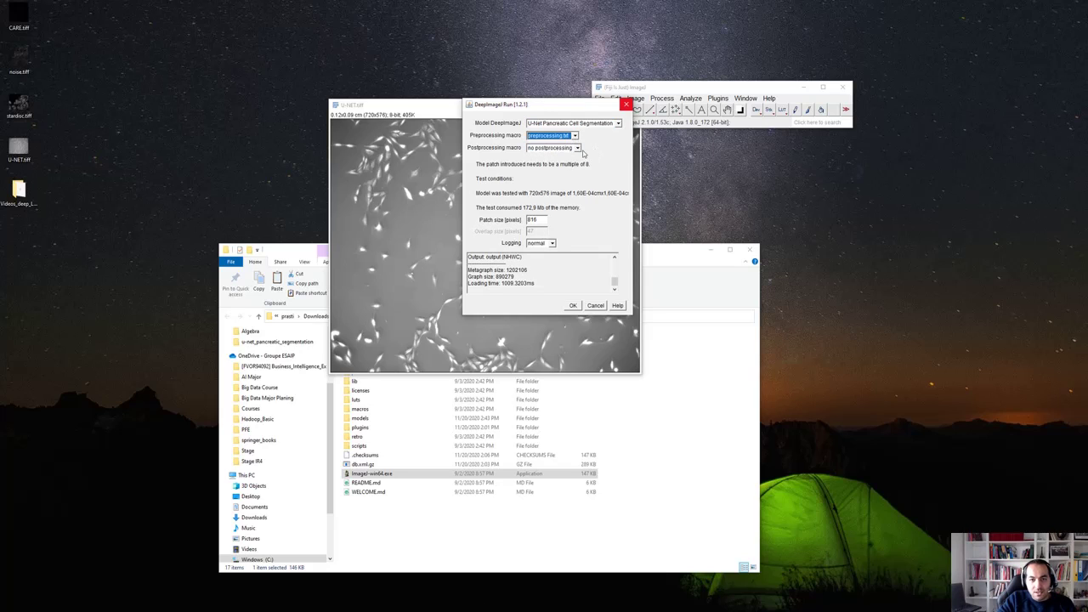
click(577, 148)
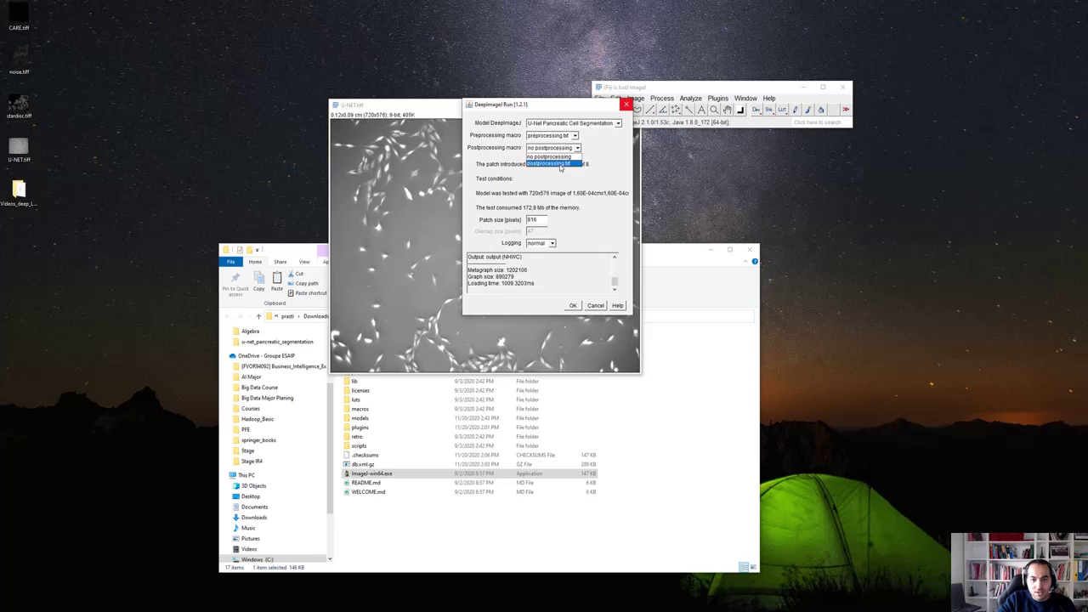
click(561, 163)
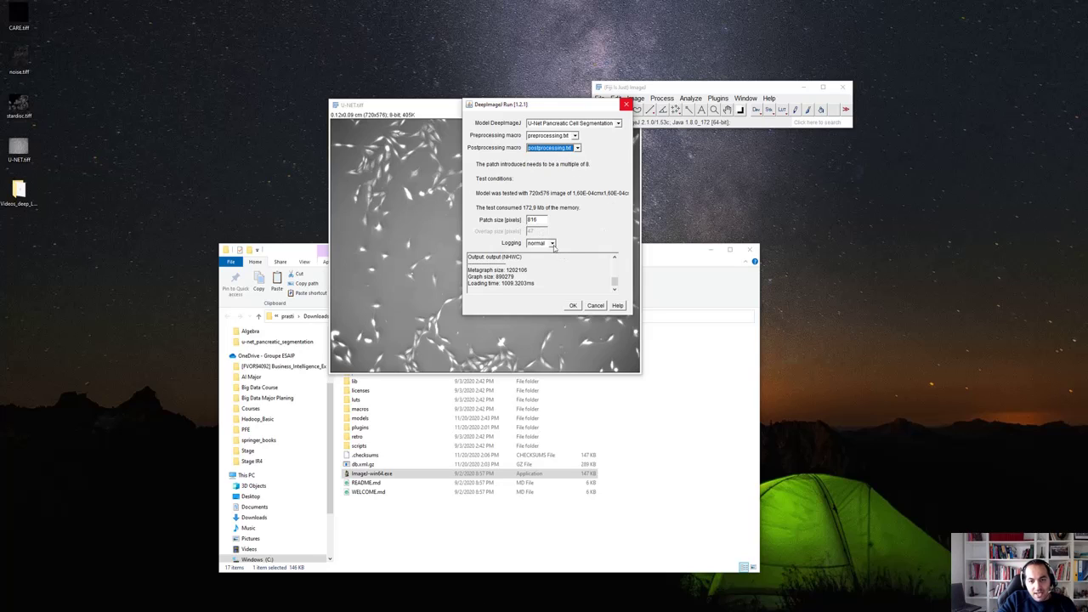
Set the logging level to verbose and run the cell segmentation on the U-NET image.
click(552, 244)
click(541, 266)
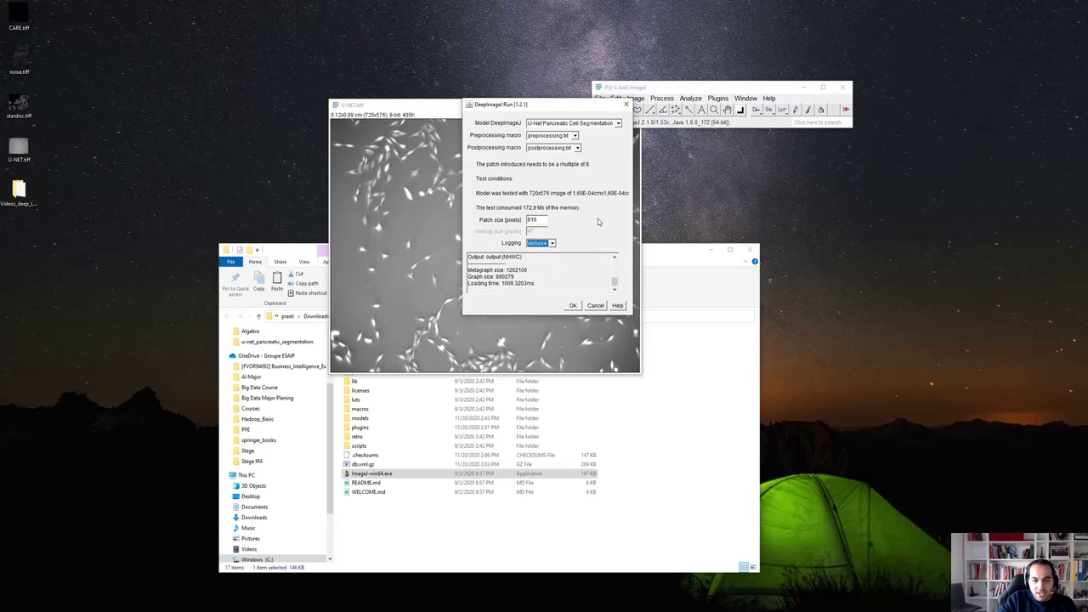
click(573, 306)
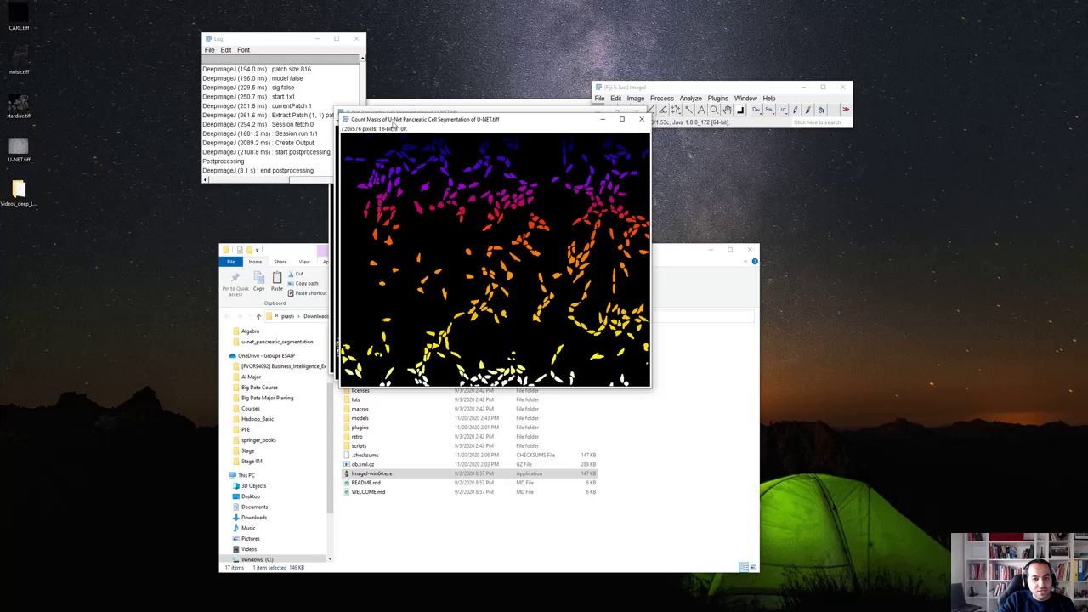
Spread out the count masks and segmentation result windows, and enlarge the ROI Manager to inspect the list of detected cells.
drag(452, 129, 733, 110)
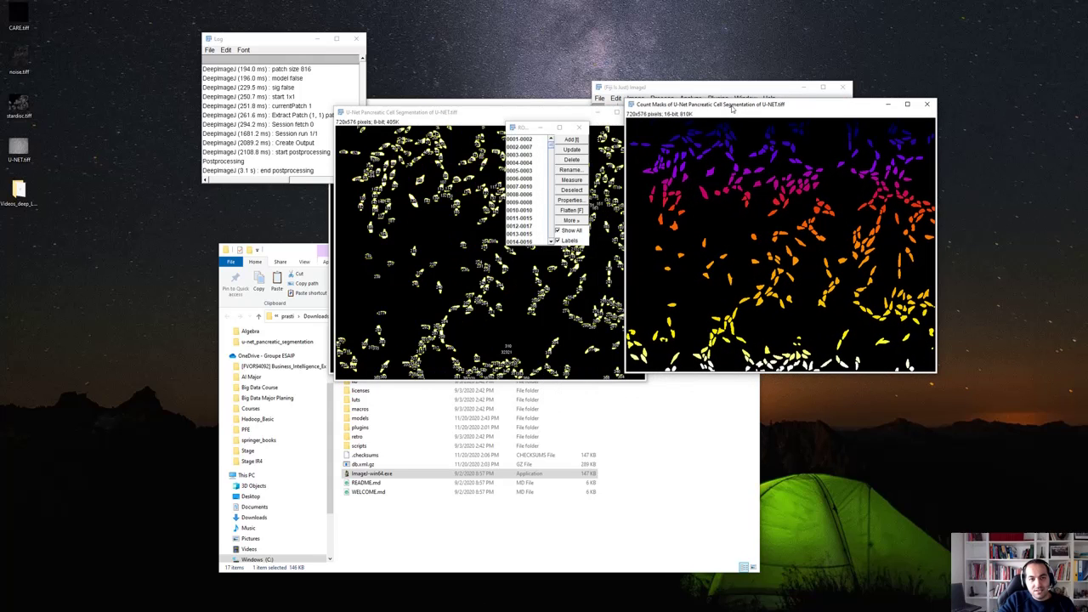
click(434, 118)
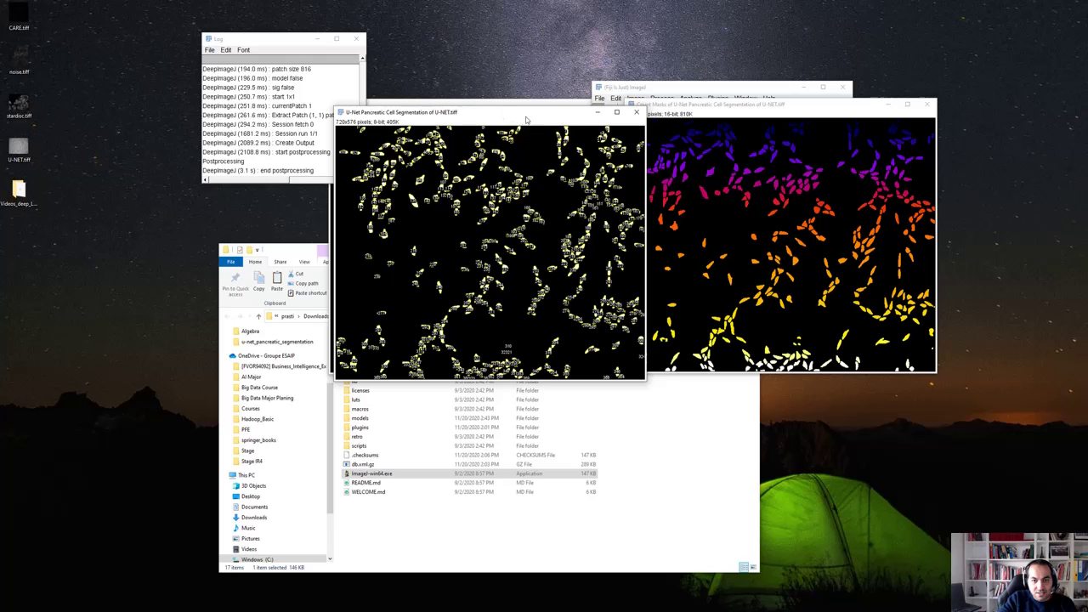
drag(524, 116, 800, 171)
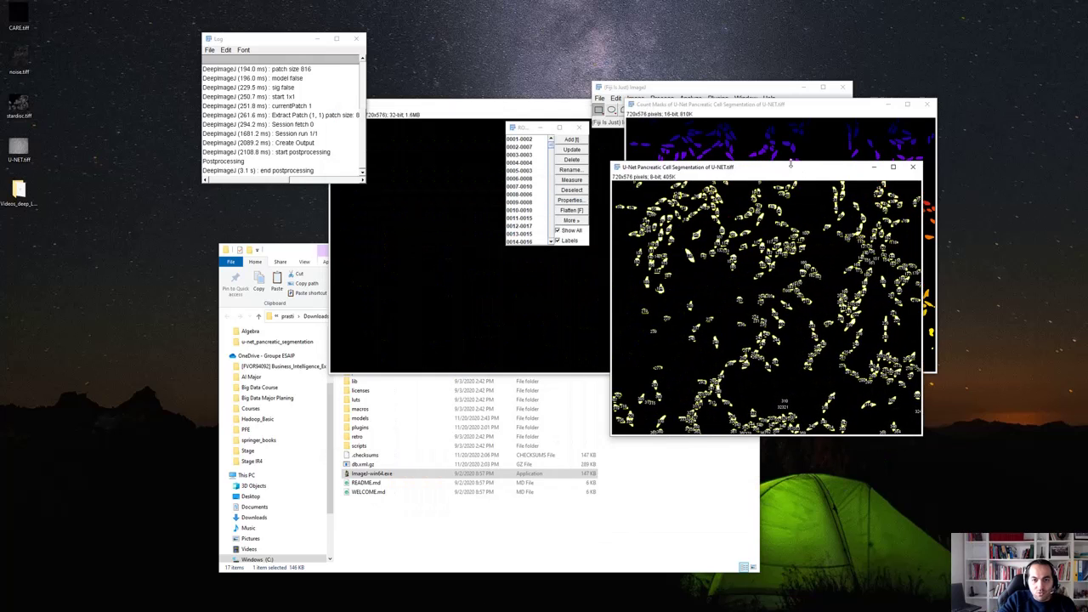
drag(503, 120, 441, 91)
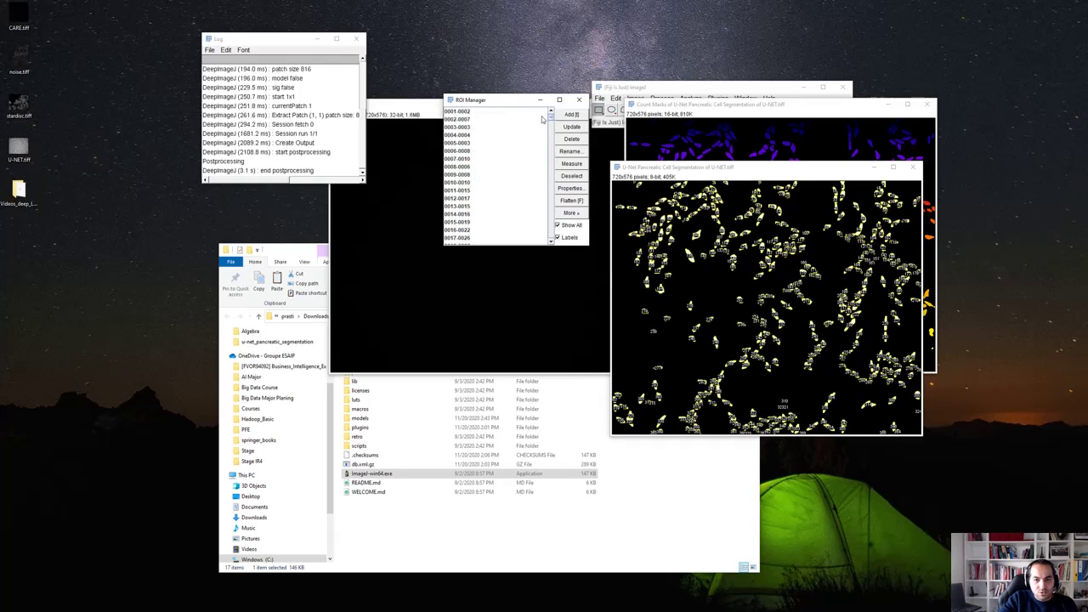
mouse_move(551, 119)
mouse_down()
mouse_move(545, 229)
mouse_move(542, 107)
mouse_up()
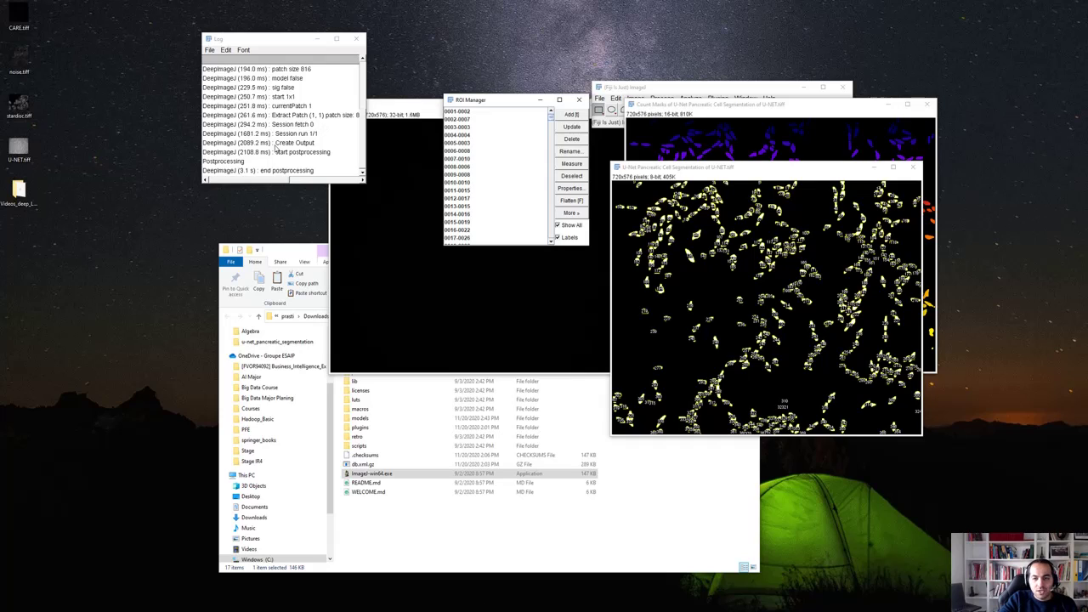
Close the ROI Manager, discarding its displayed ROIs, and close the count masks and cell segmentation result images without saving.
click(579, 99)
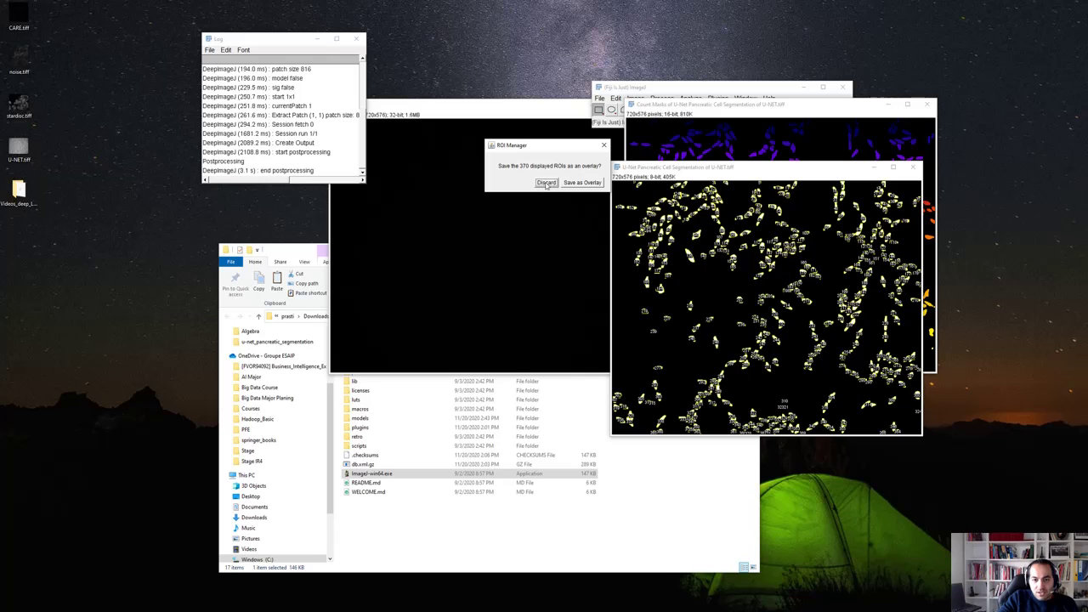
click(547, 183)
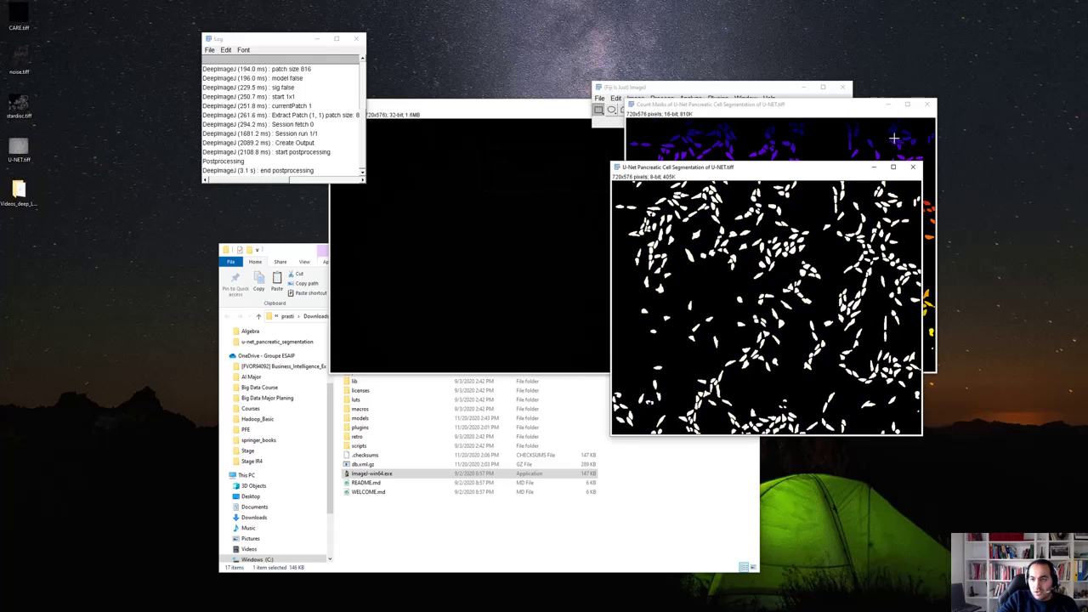
click(927, 104)
click(595, 189)
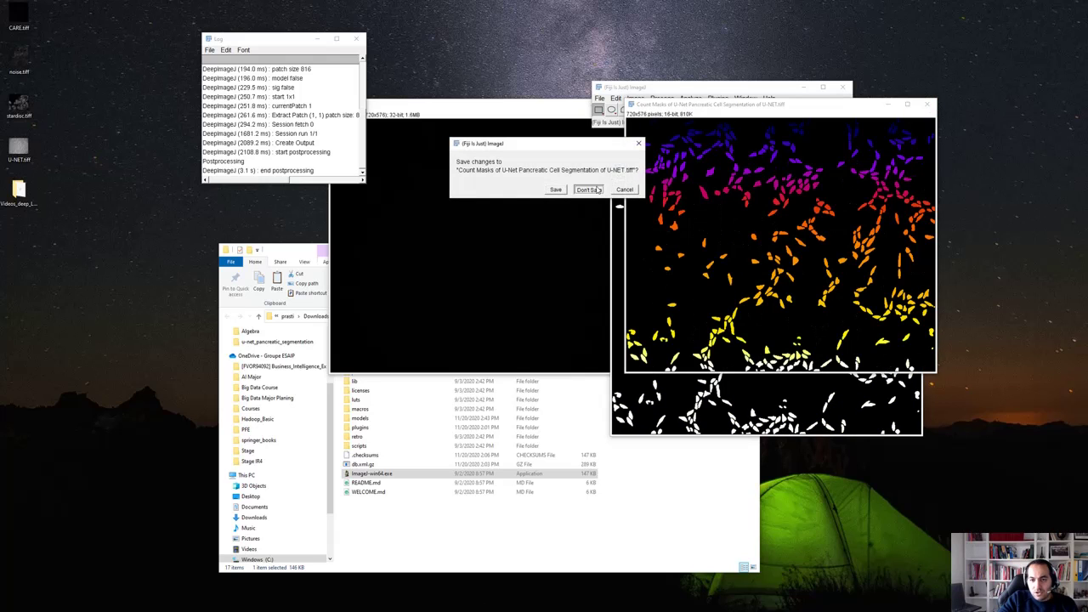
click(914, 167)
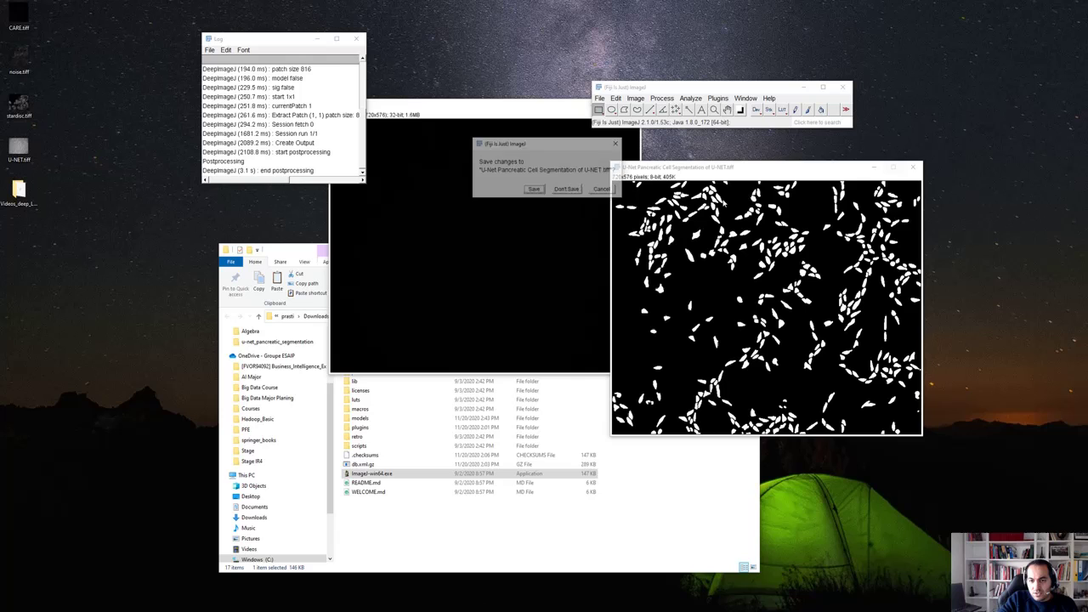
click(568, 189)
Close the original U-NET.tiff image without saving and close the Log window.
click(631, 105)
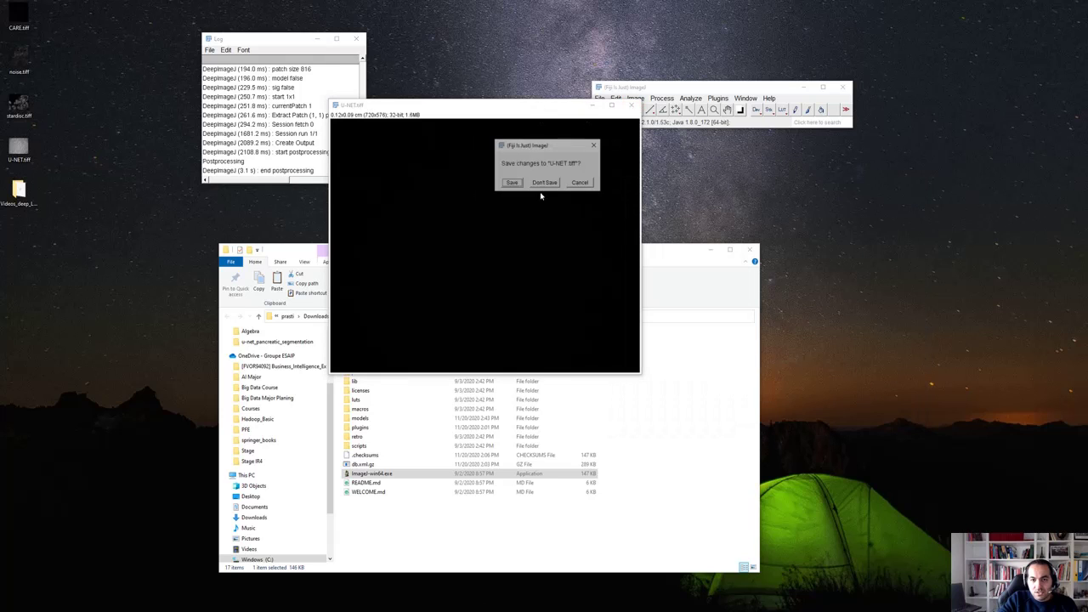
click(545, 185)
click(356, 39)
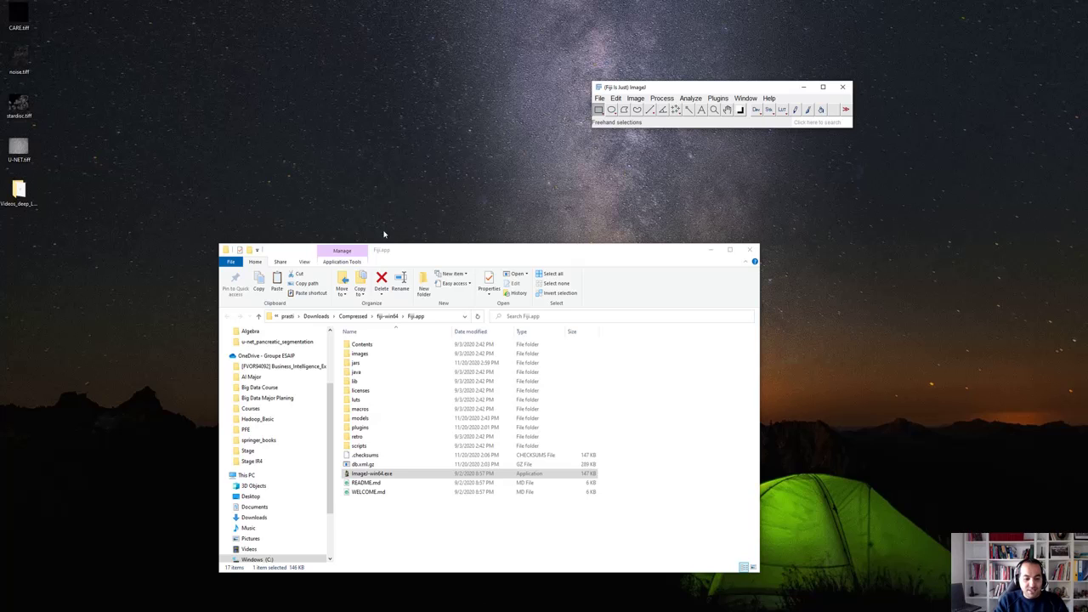
Switch to the deepImageJ home page in Chrome and open its model search page.
click(252, 611)
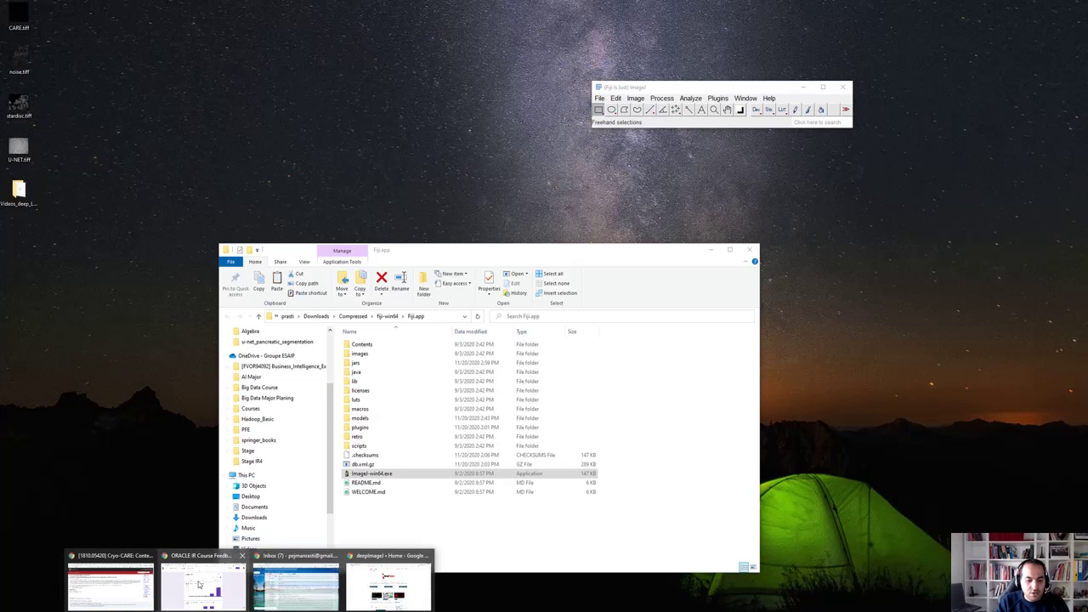
click(387, 591)
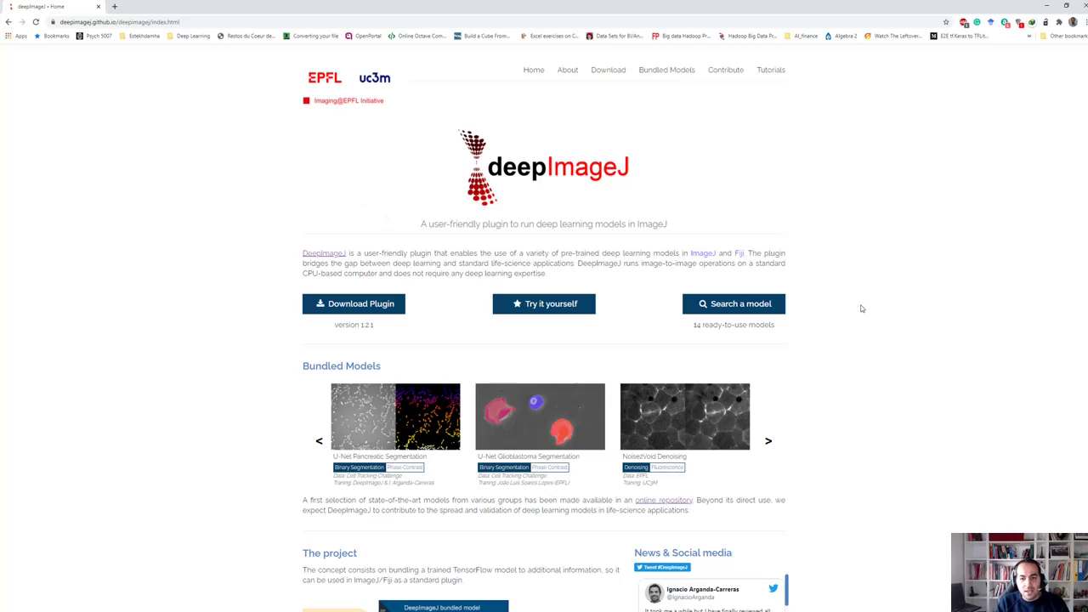
click(739, 304)
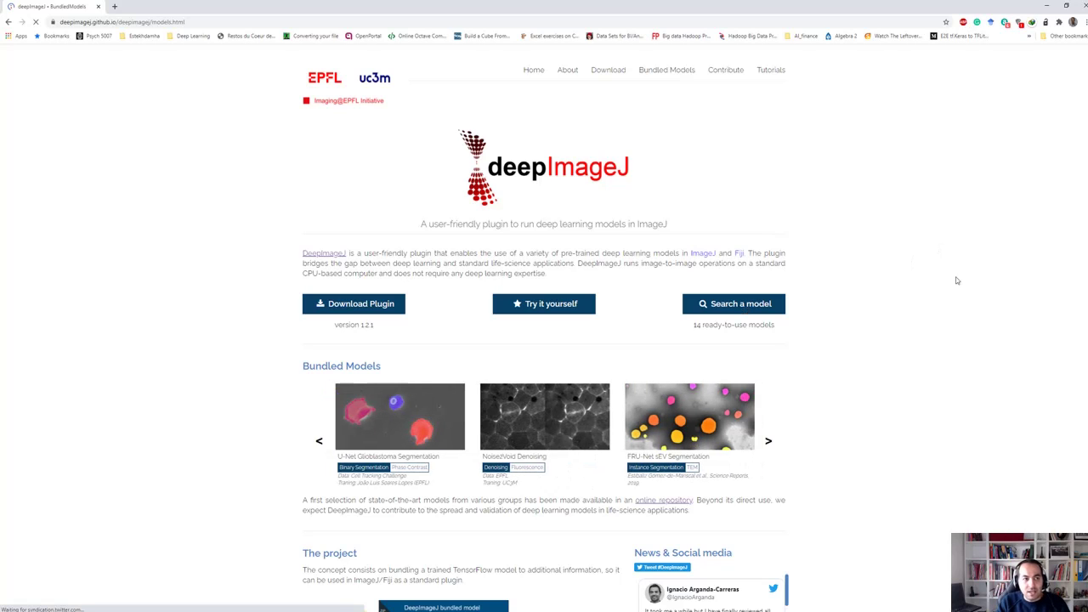
Look through the ready-to-use models on the DeepImageJ Bundled Models page, from U-Net Pancreatic Segmentation to DEFCoN density map estimation, and return to the page's start.
scroll(965, 352, down, 3)
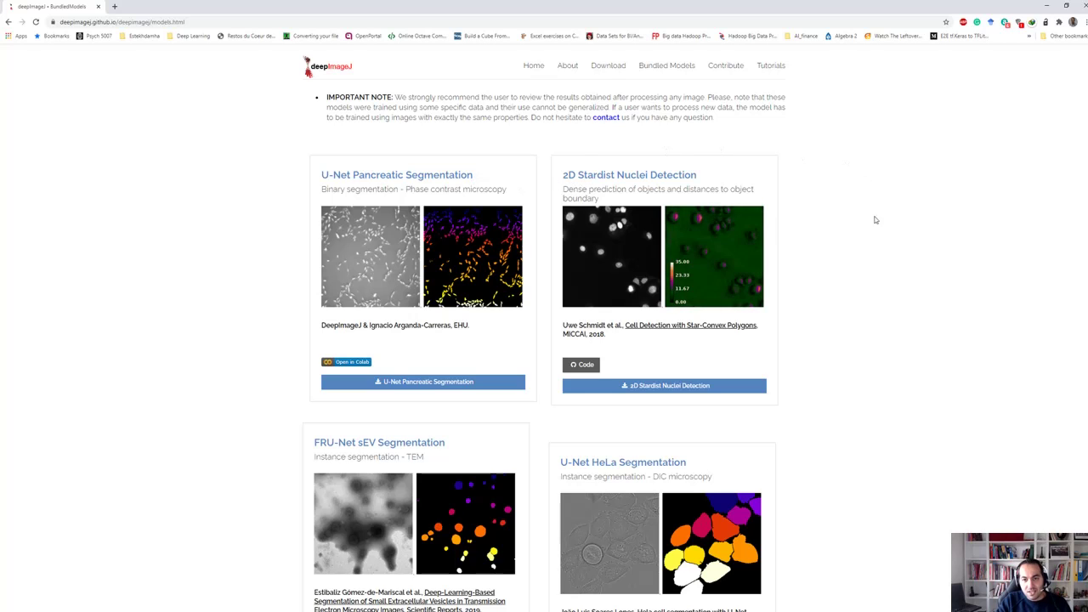
scroll(878, 263, down, 2)
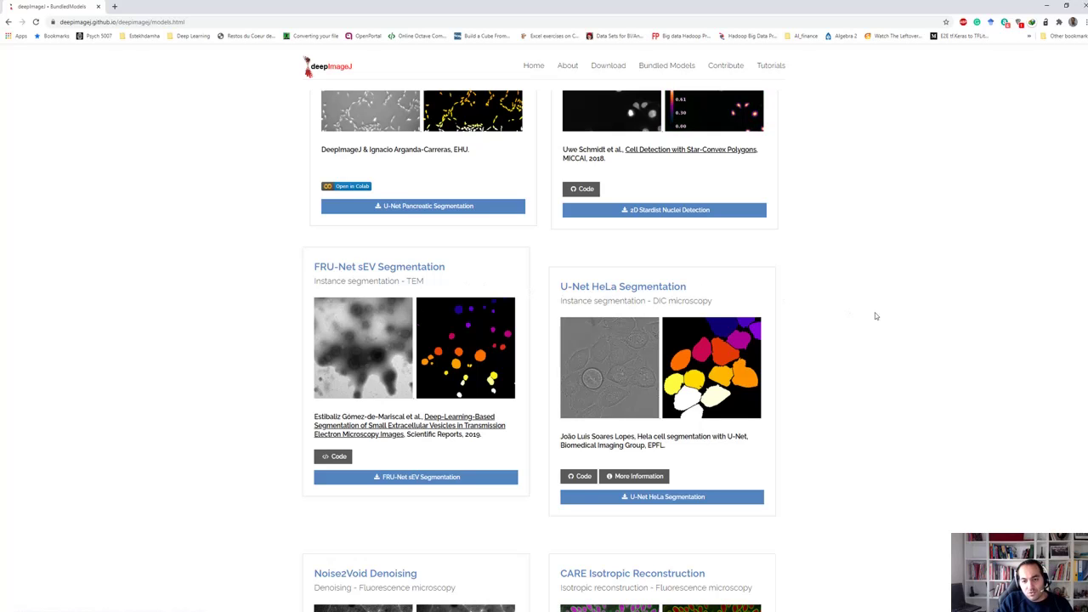
scroll(872, 333, down, 3)
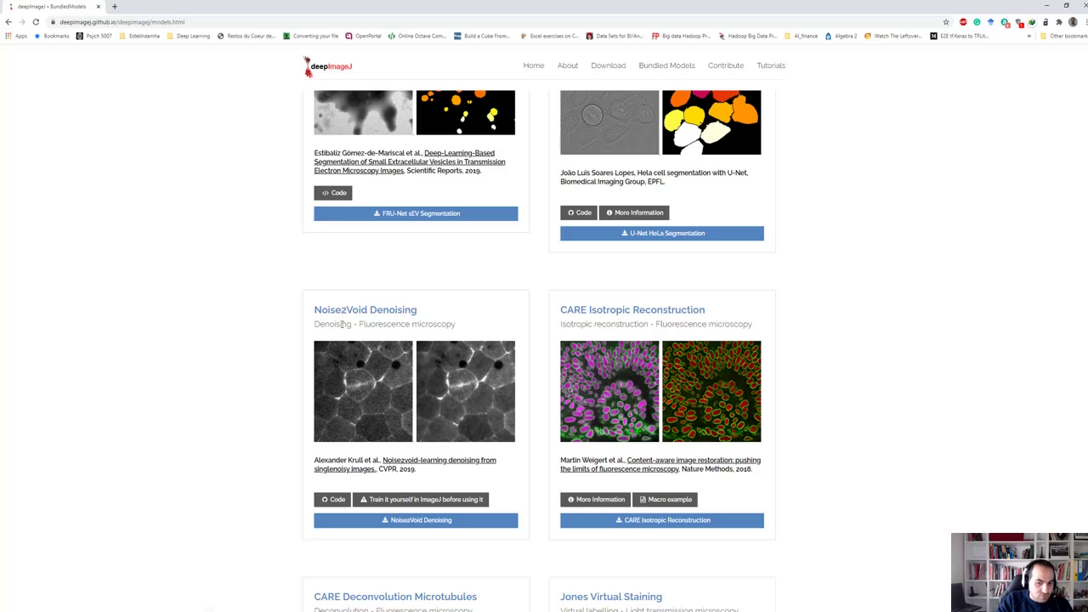
scroll(907, 359, down, 3)
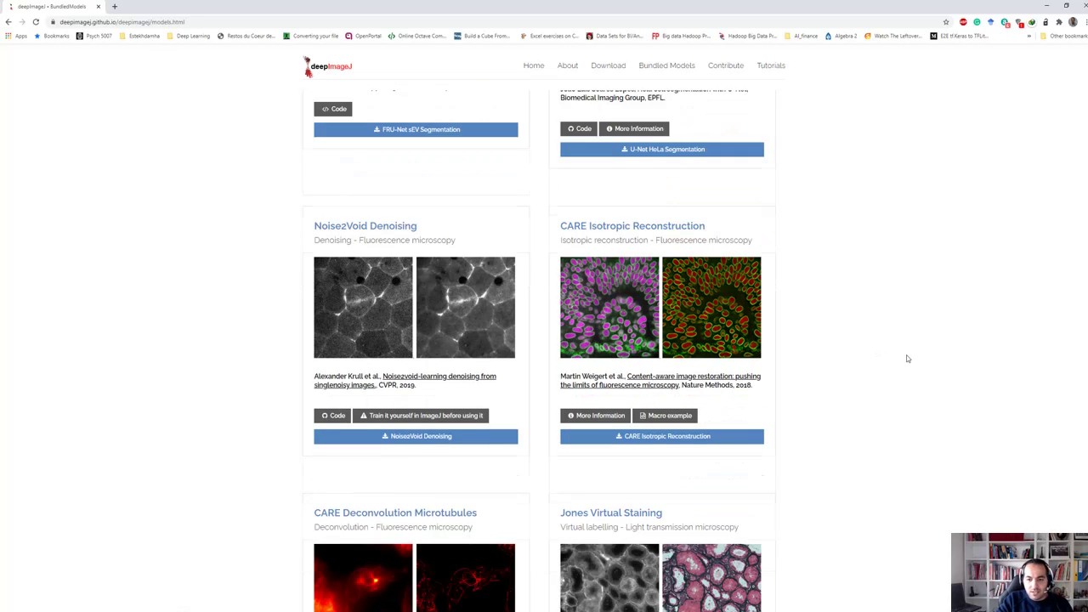
scroll(907, 359, down, 3)
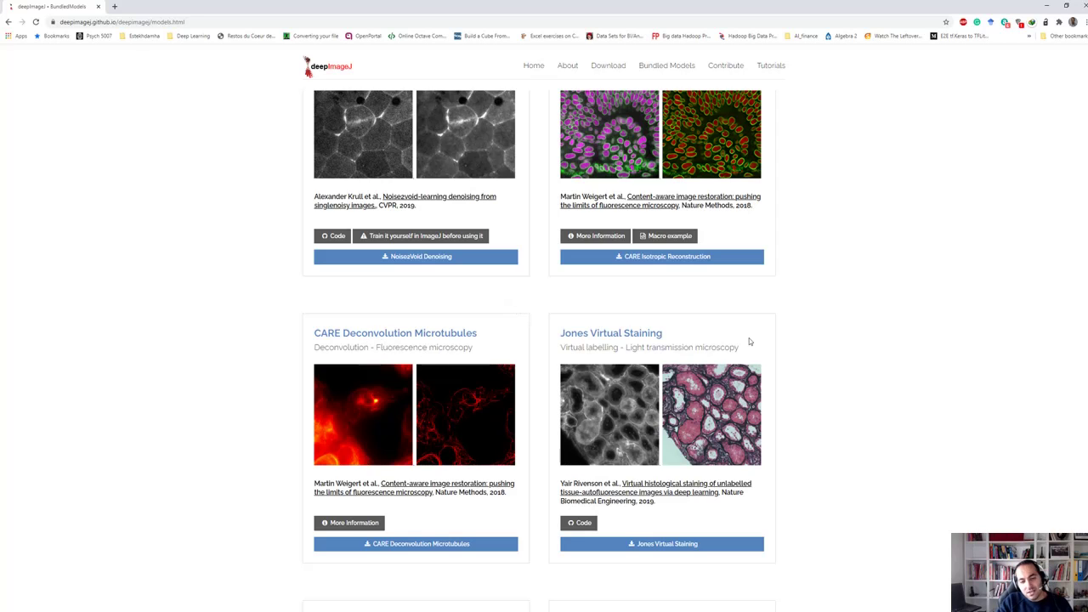
scroll(849, 342, down, 2)
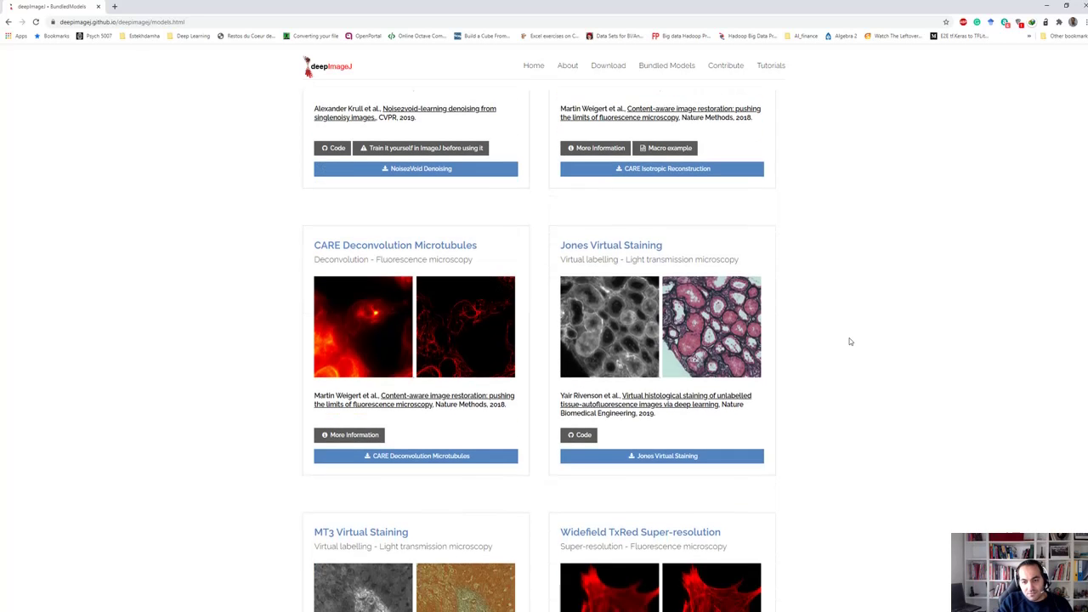
scroll(849, 342, down, 3)
scroll(850, 341, down, 7)
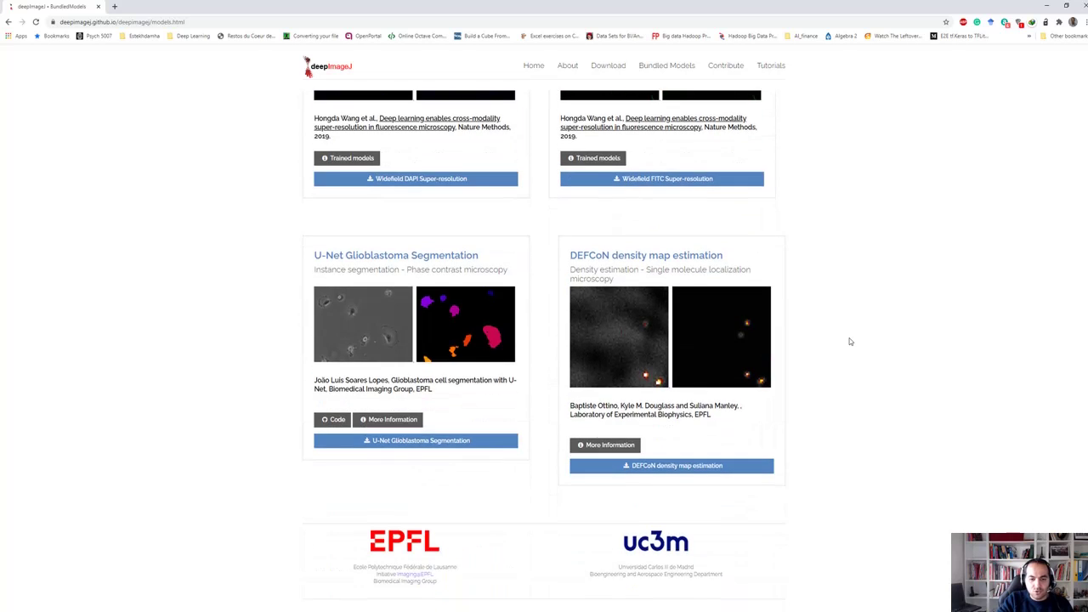
scroll(848, 340, up, 9)
scroll(840, 323, up, 8)
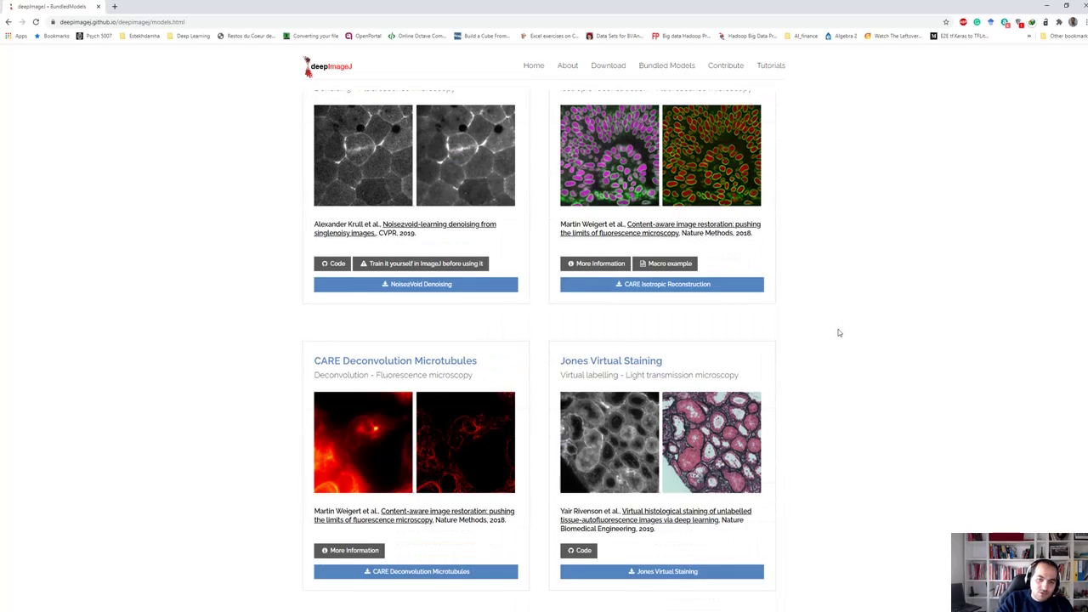
scroll(839, 335, up, 4)
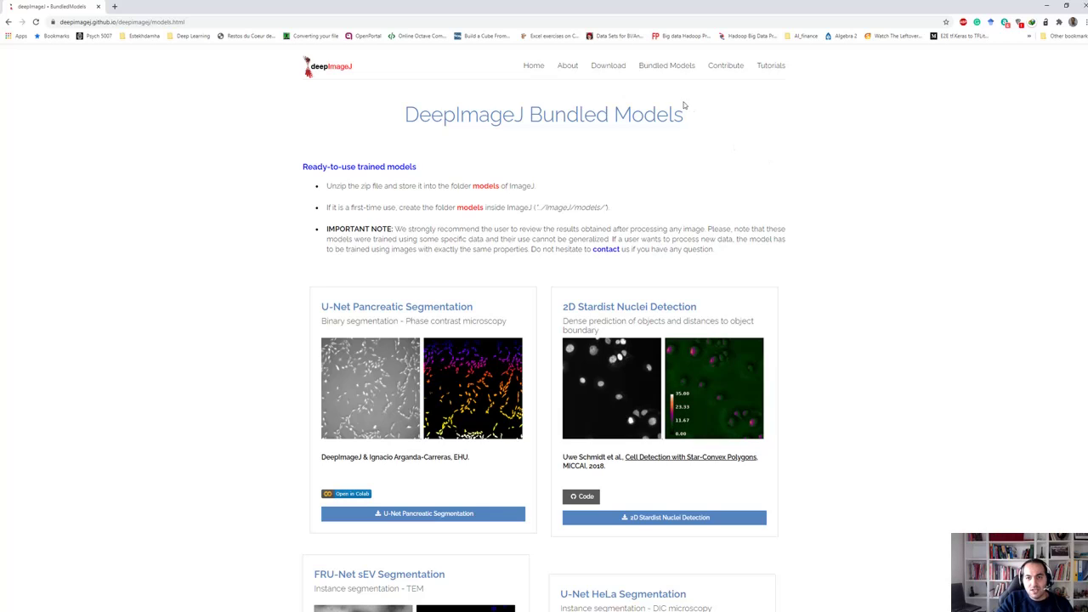
click(669, 71)
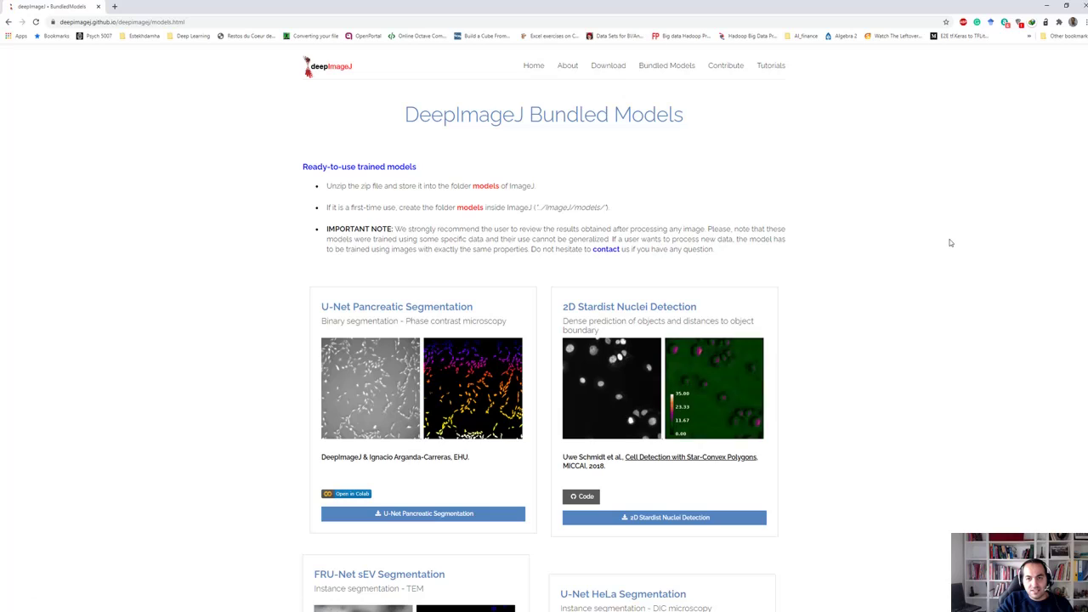